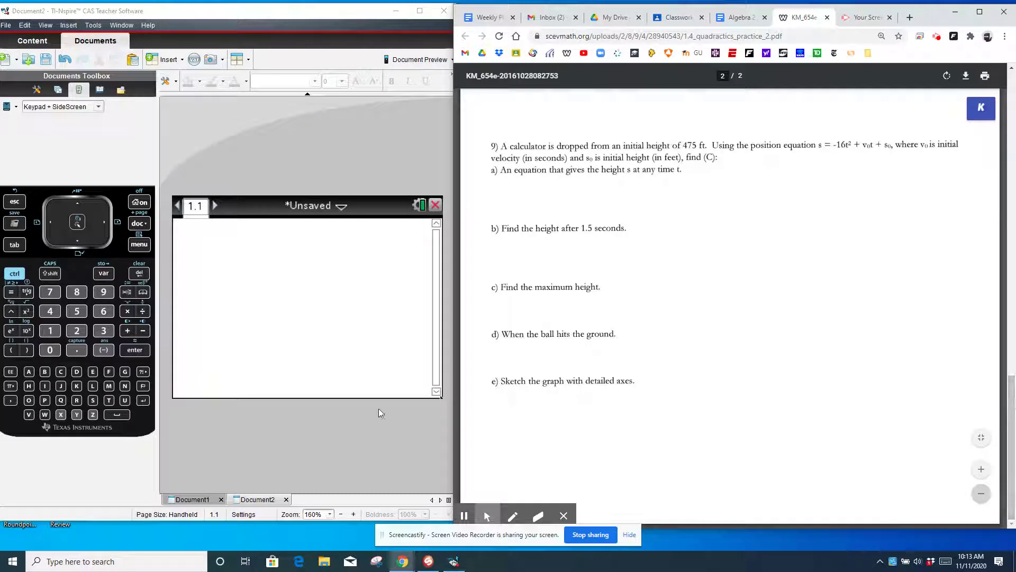
# Start a new document without saving the old one and add a Calculator page.
pyautogui.click(179, 242)
pyautogui.click(147, 202)
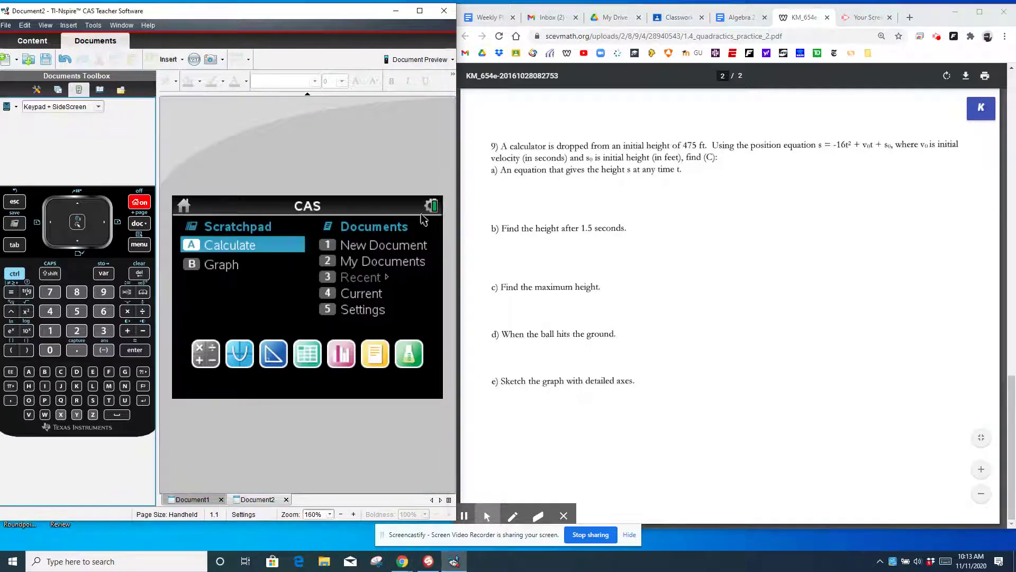
pyautogui.click(386, 250)
pyautogui.click(298, 320)
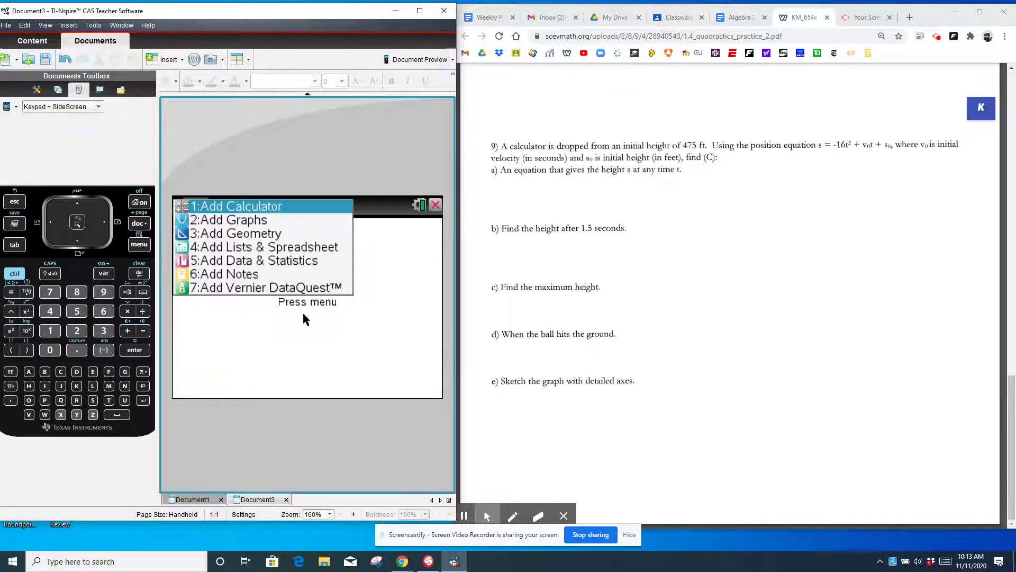
pyautogui.click(270, 209)
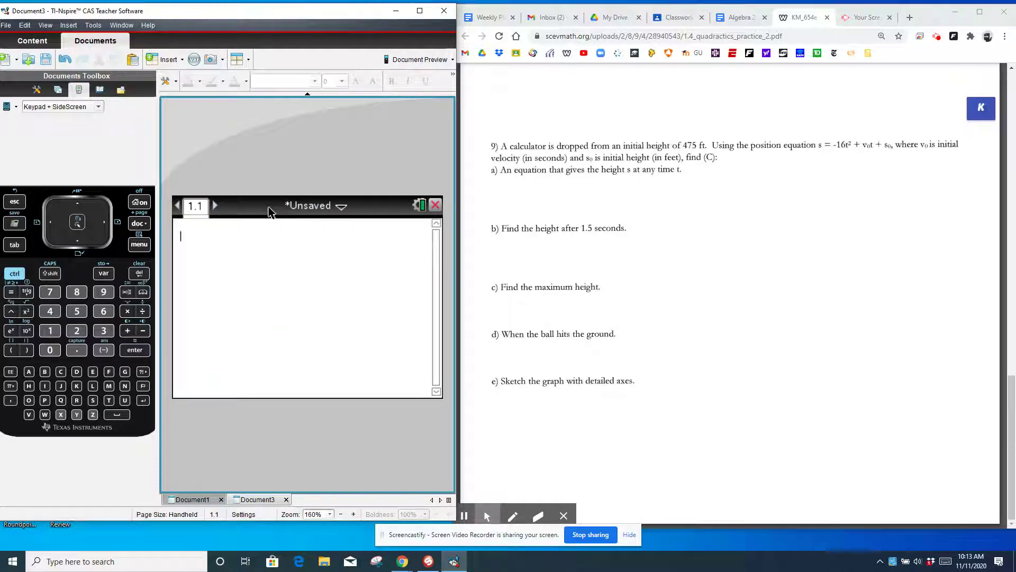
# Define s(t):=-16·t²+0·t+475 on the Calculator page and confirm it.
pyautogui.write('s(t')
pyautogui.press('Right')
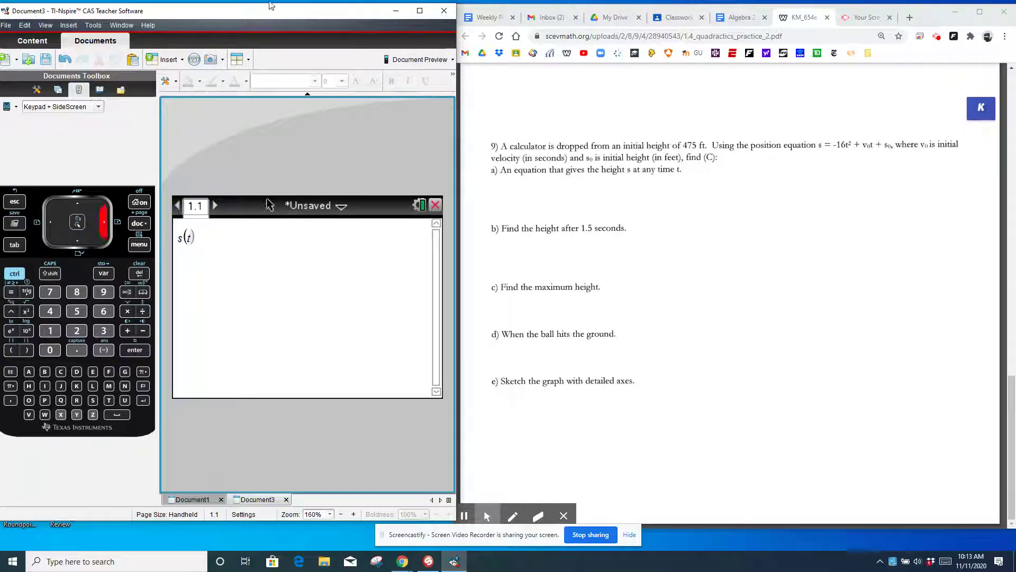
pyautogui.moveTo(260, 11); pyautogui.dragTo(270, 14)
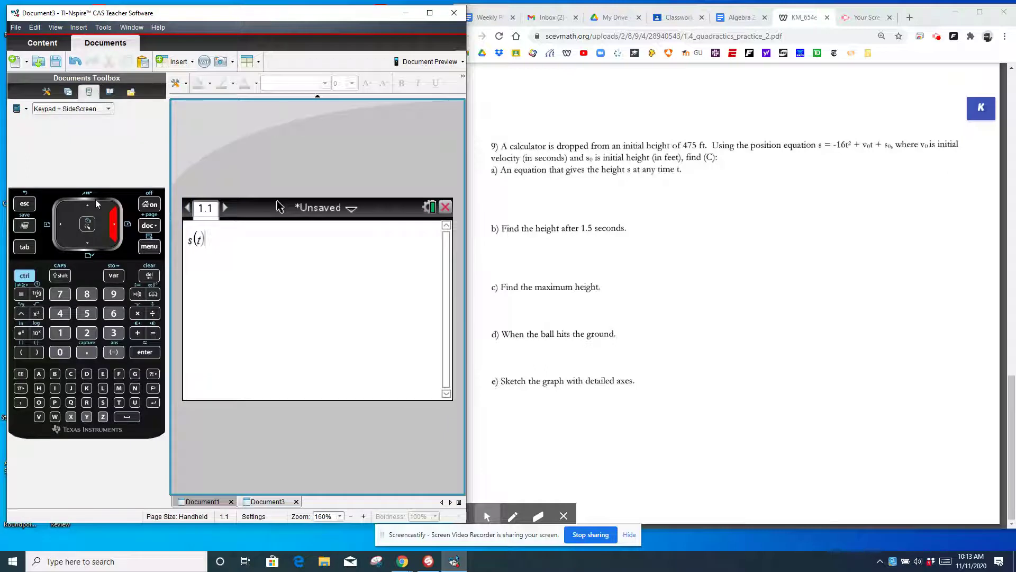
pyautogui.click(25, 275)
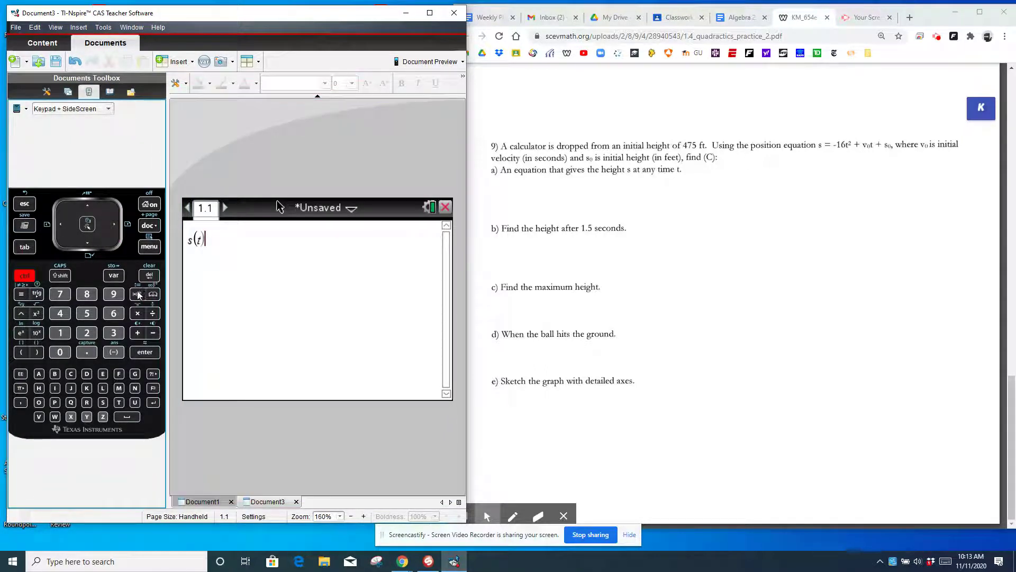
pyautogui.click(137, 295)
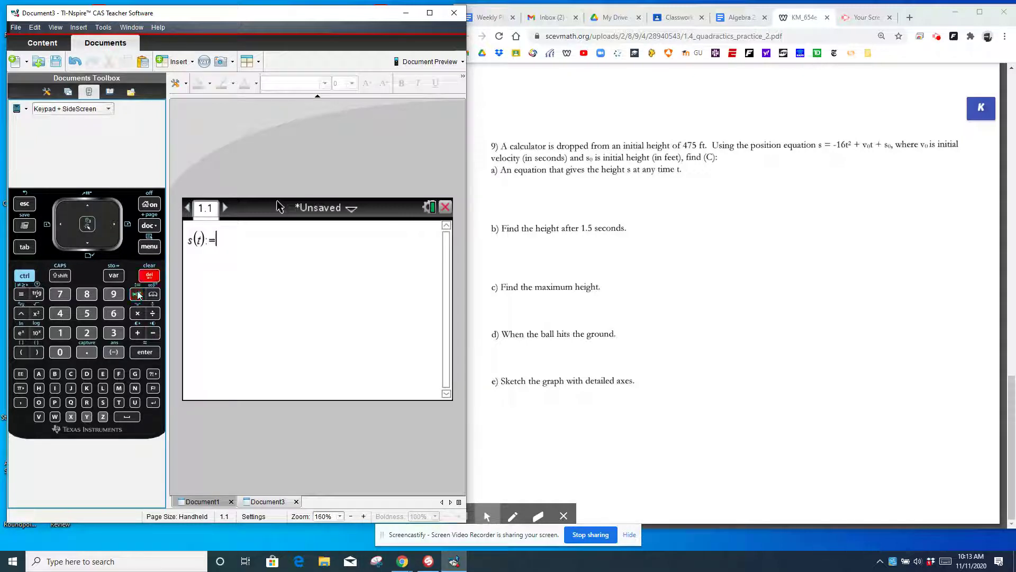
pyautogui.click(109, 354)
pyautogui.write('16')
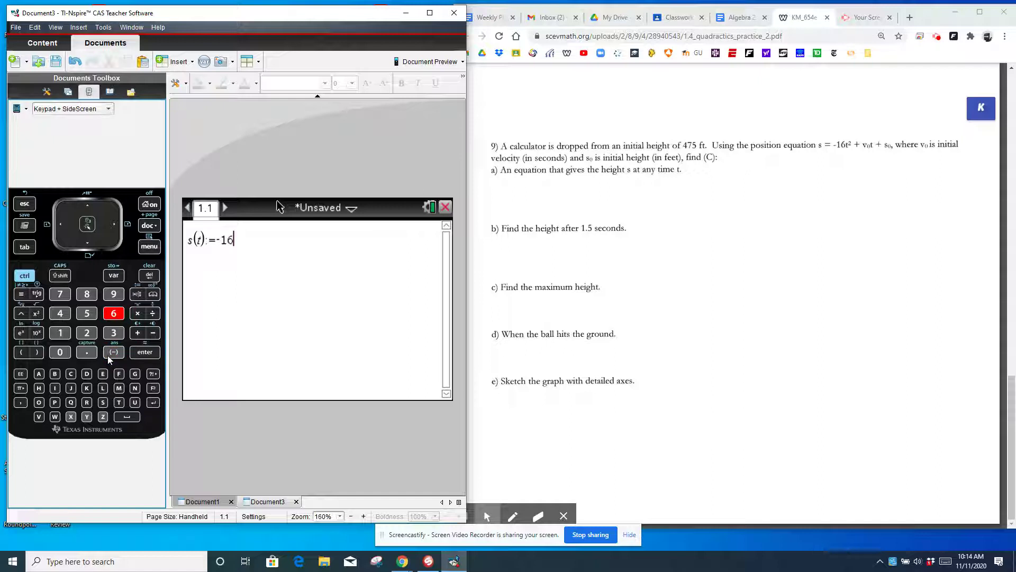
pyautogui.write('*t')
pyautogui.click(37, 313)
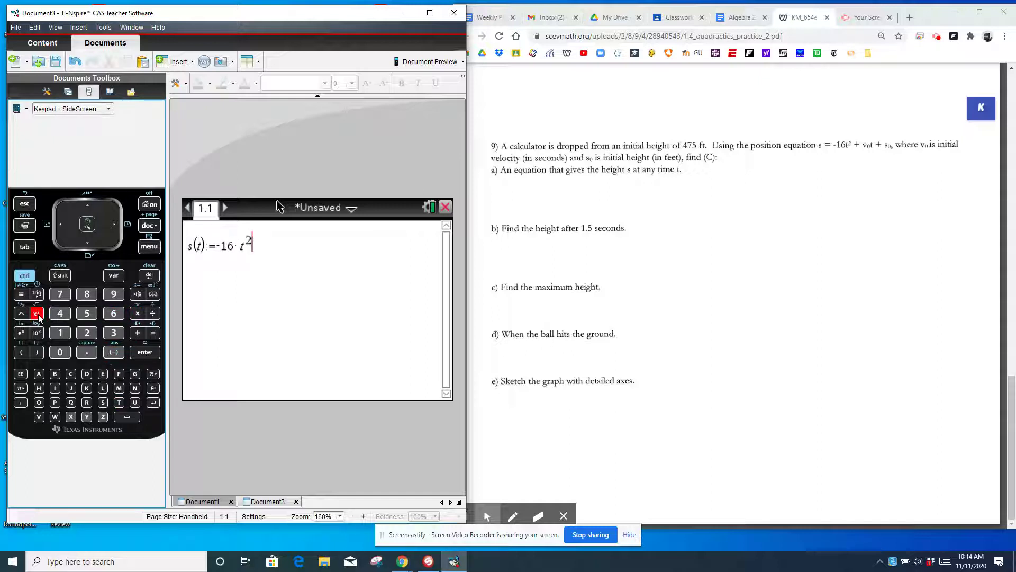
pyautogui.write('+')
pyautogui.write('475')
pyautogui.press('Left')
pyautogui.press('Left')
pyautogui.press('Left')
pyautogui.write('0*t')
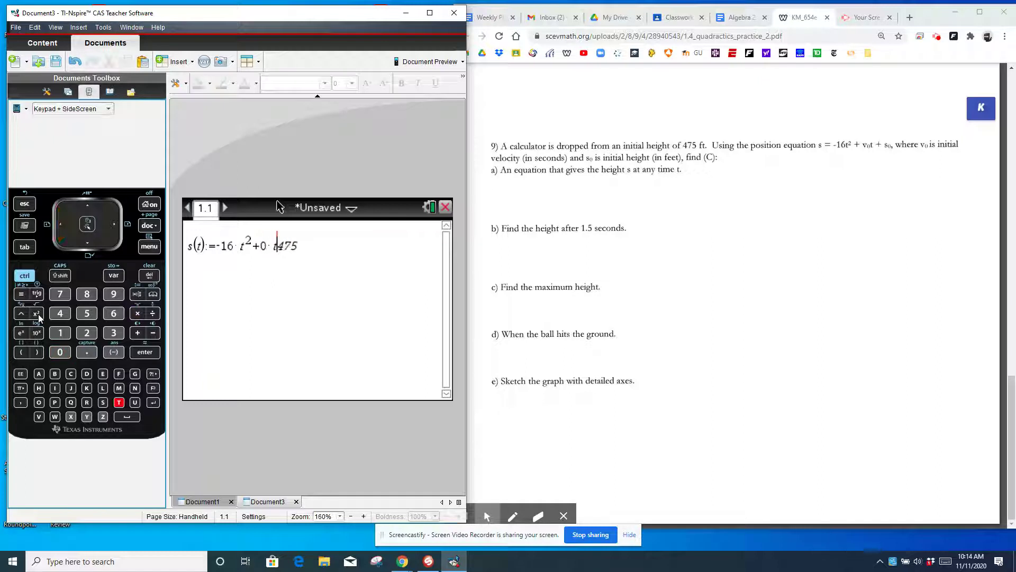
pyautogui.write('+')
pyautogui.press('Right')
pyautogui.press('Right')
pyautogui.press('Right')
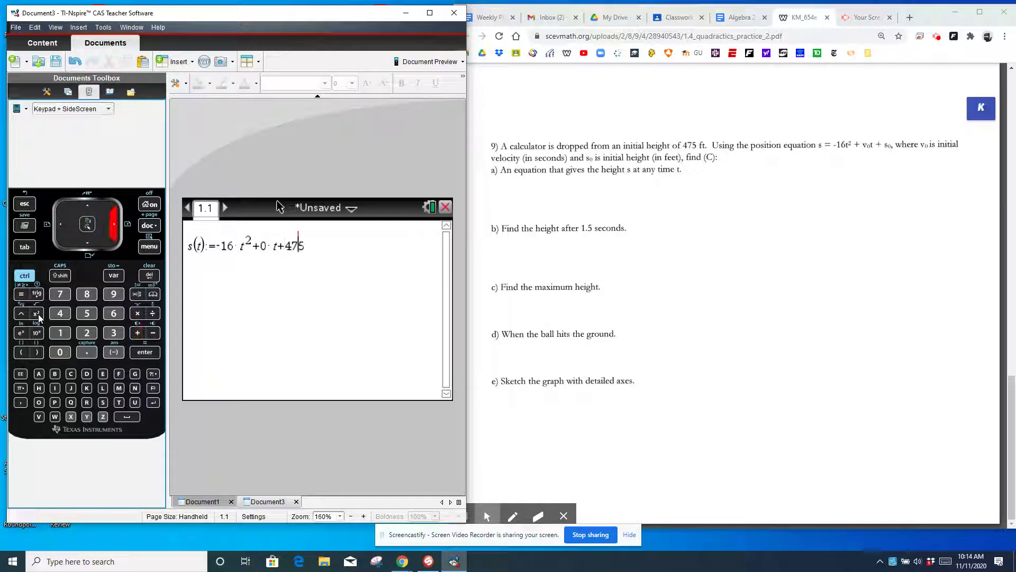
pyautogui.press('Return')
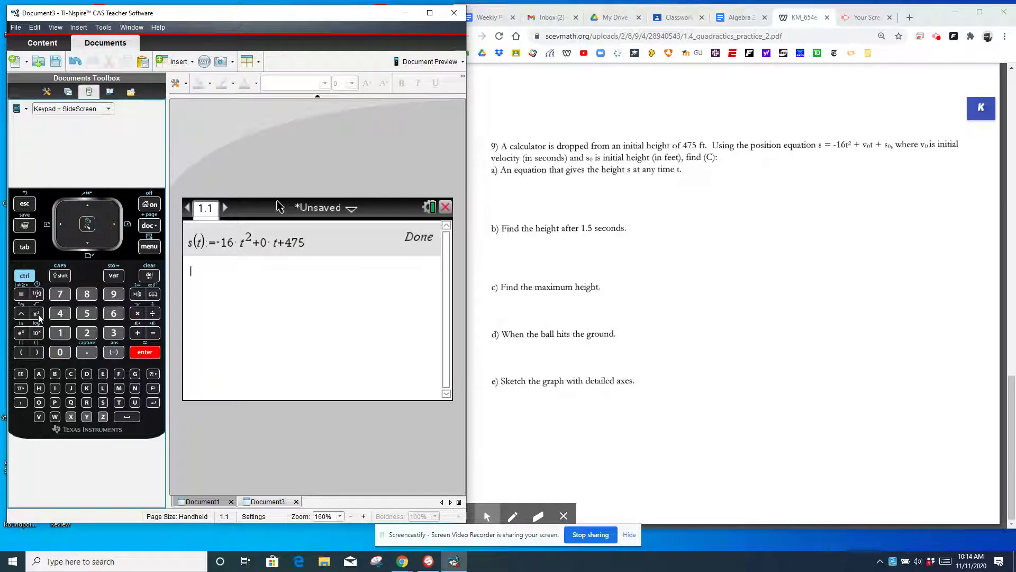
# Evaluate s(t) to show its simplified form 475−16·t².
pyautogui.write('s(')
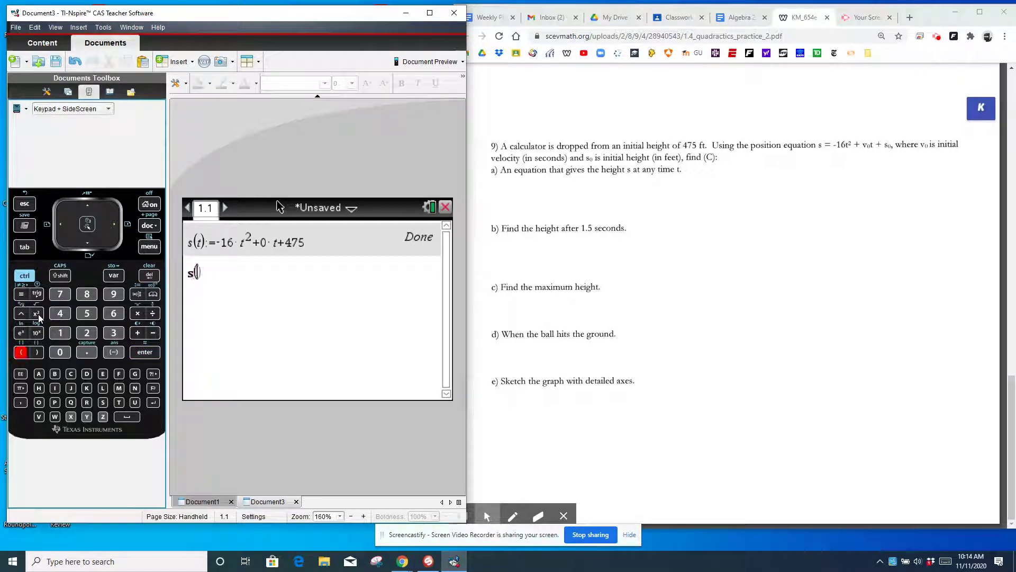
pyautogui.write('t')
pyautogui.press('Return')
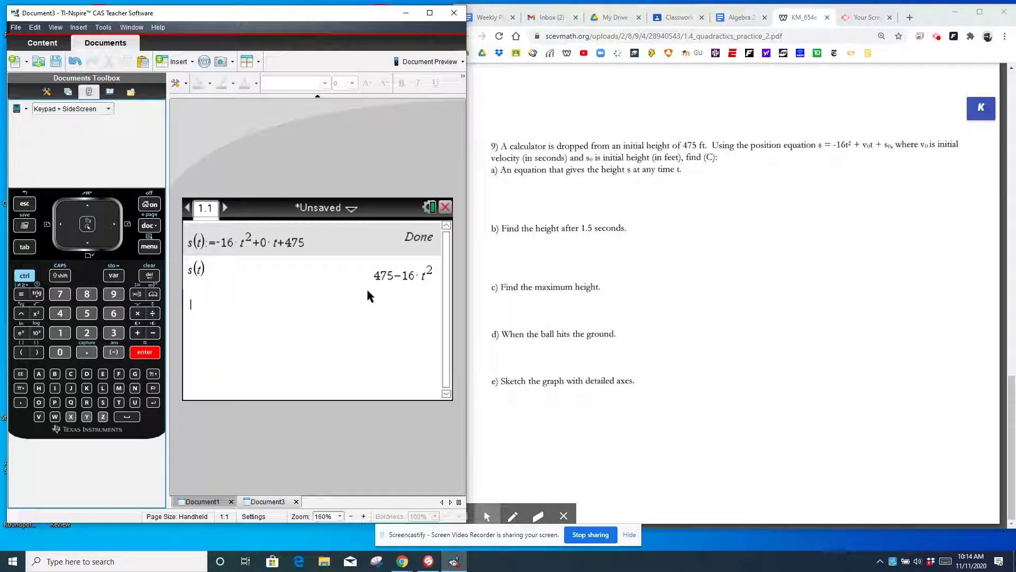
pyautogui.moveTo(370, 281); pyautogui.dragTo(453, 279)
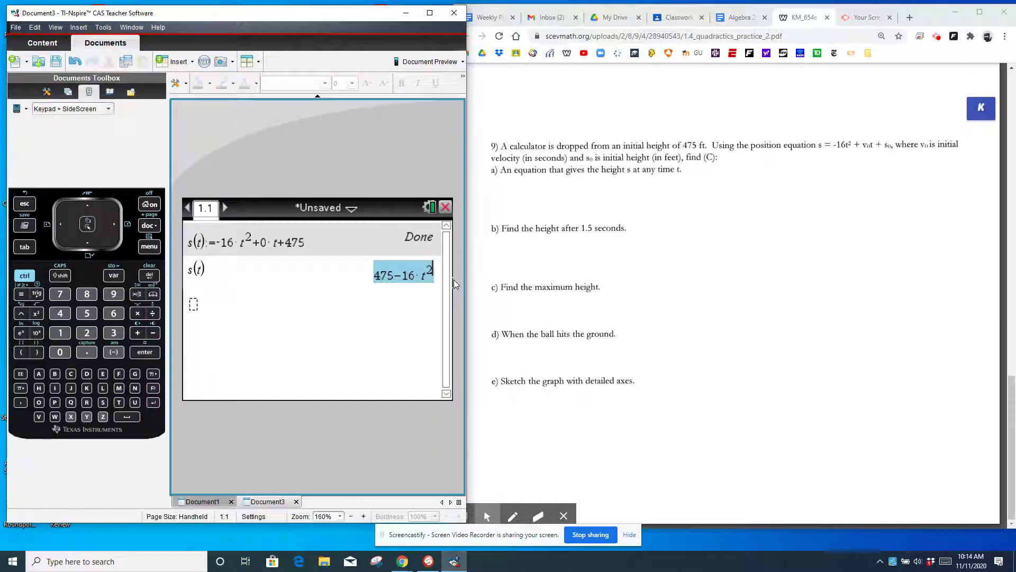
pyautogui.press('Down')
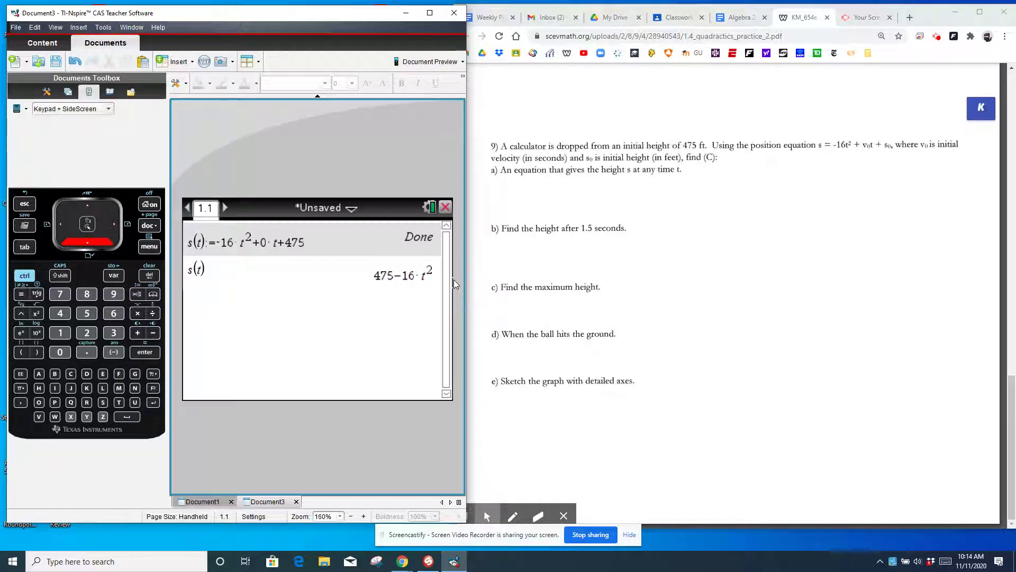
# Compute s(1.5) as 439 and insert a new page 1.2.
pyautogui.write('s')
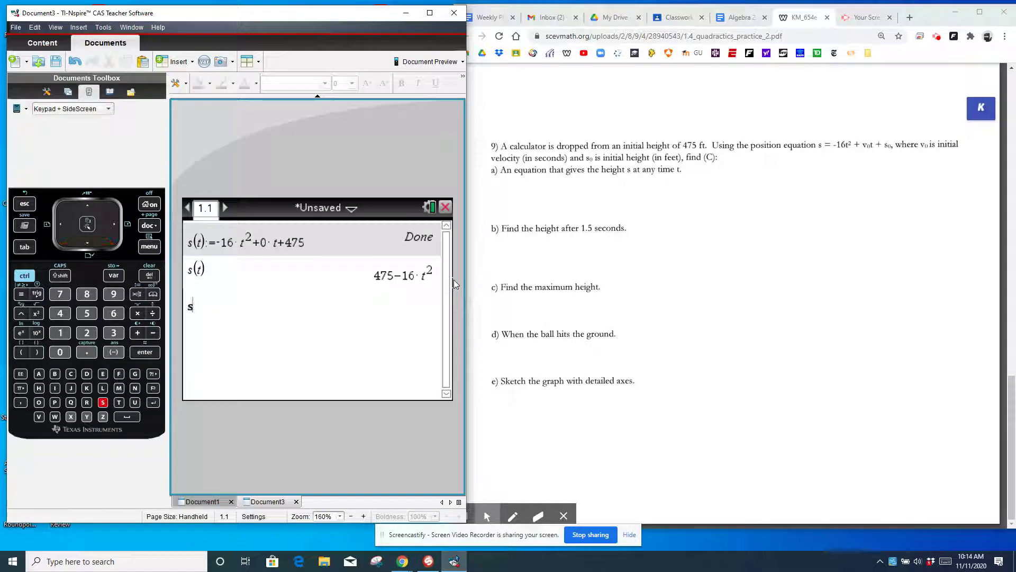
pyautogui.write('(1.5')
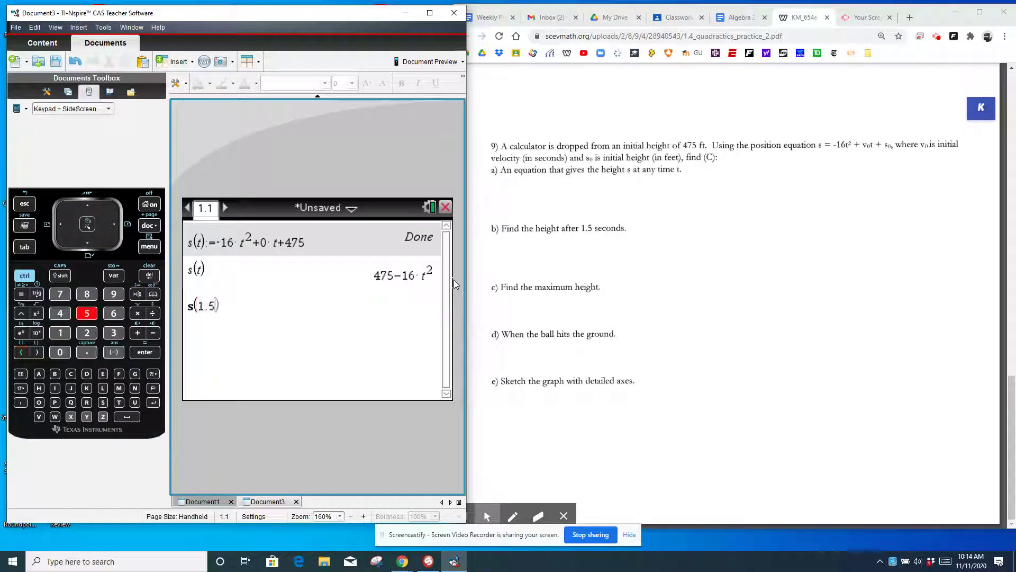
pyautogui.press('Return')
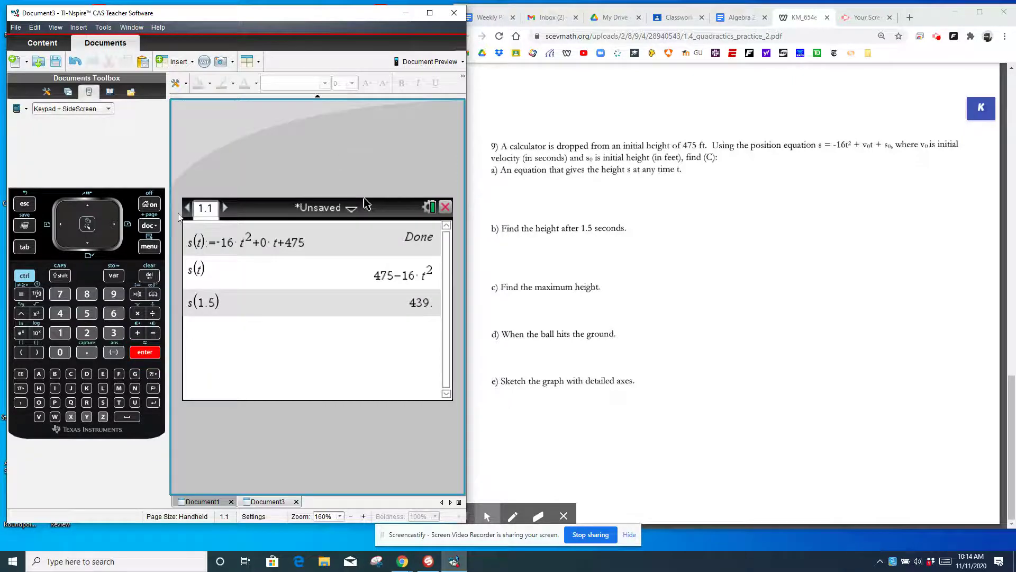
pyautogui.click(24, 275)
pyautogui.click(149, 226)
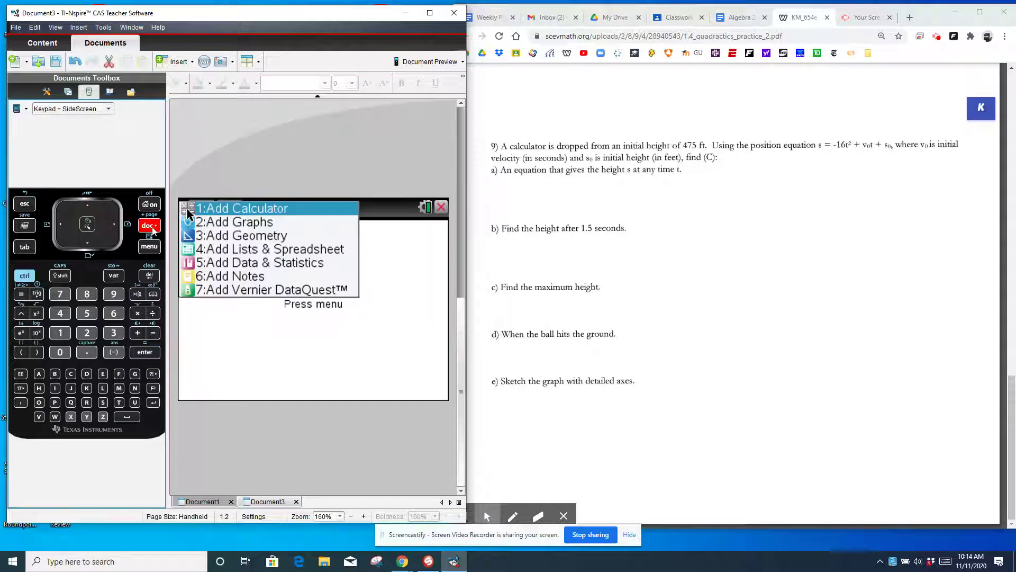
# Make page 1.2 a Graphs page and submit an s( entry in its function line.
pyautogui.click(233, 225)
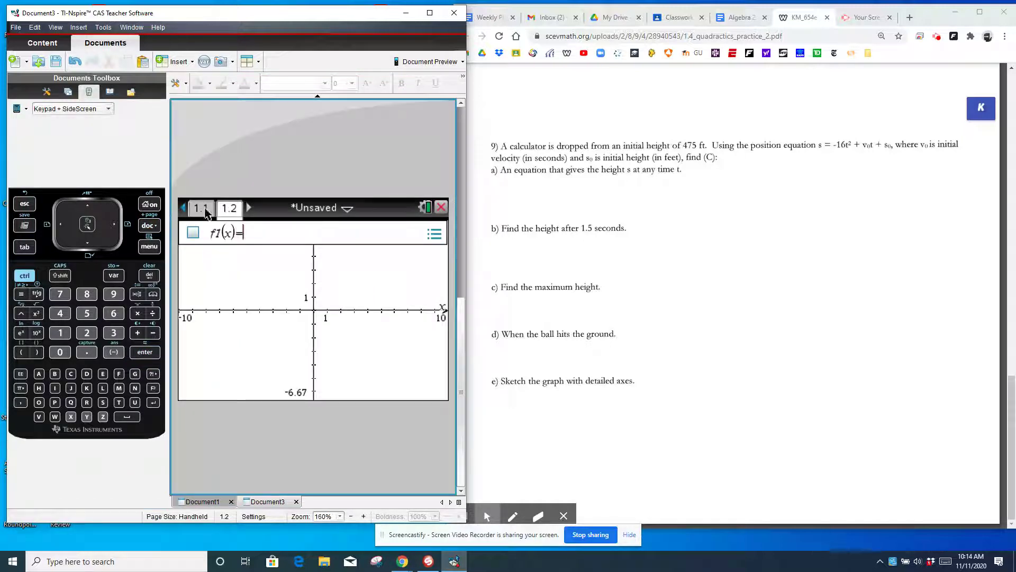
pyautogui.click(205, 212)
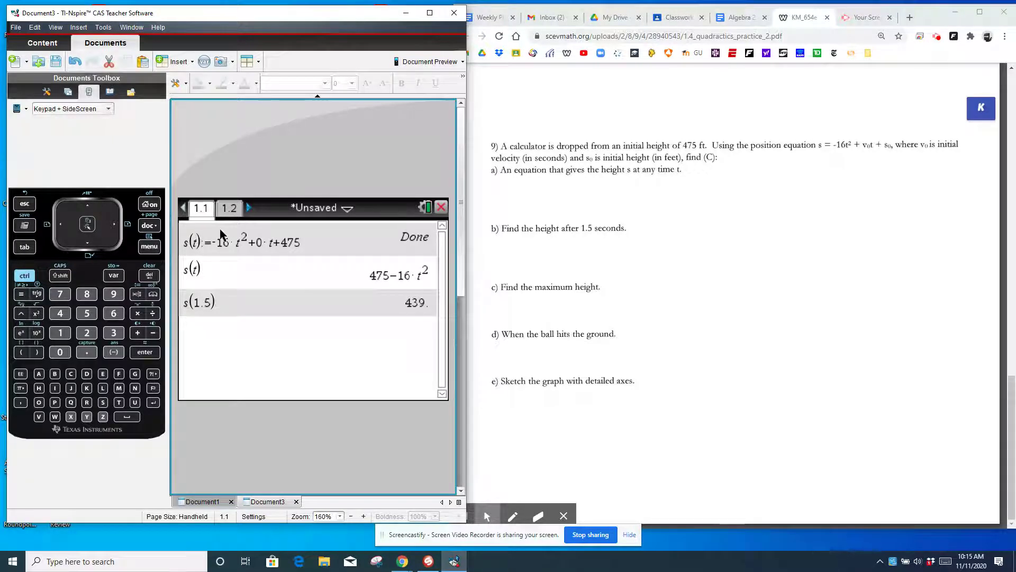
pyautogui.click(233, 206)
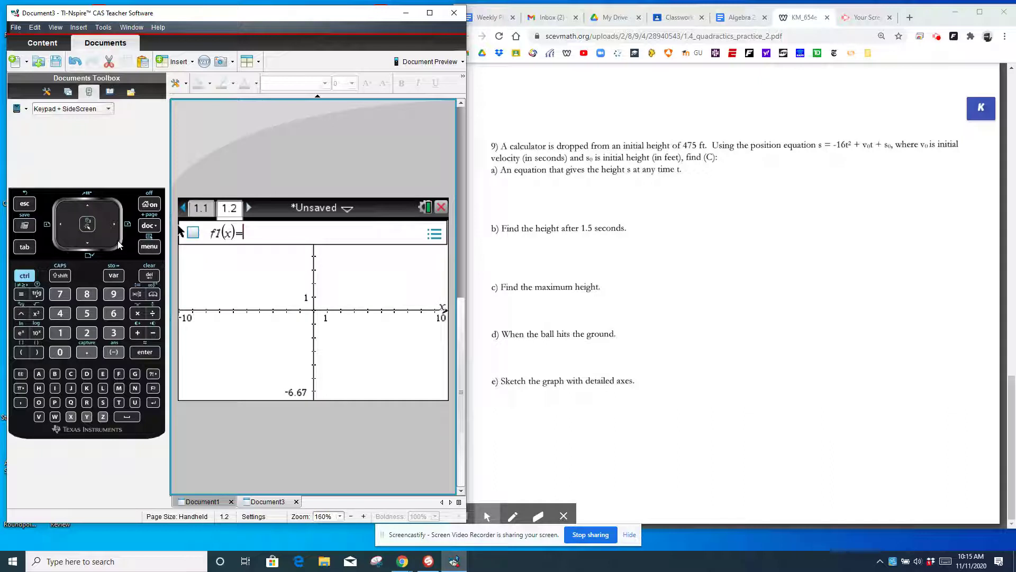
pyautogui.write('s(t')
pyautogui.press('Return')
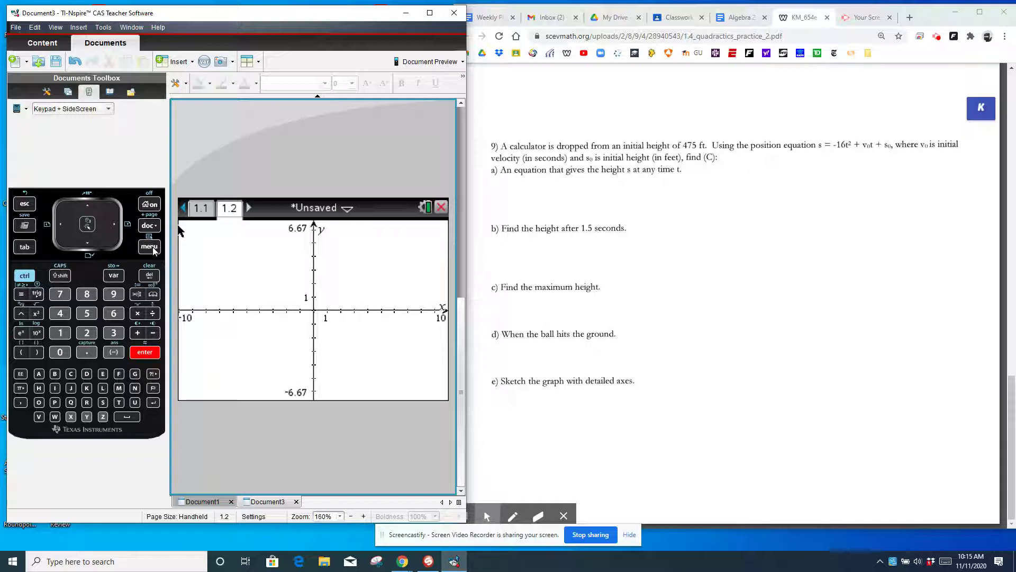
# Evaluate s(x) on Calculator page 1.1 as 475−16·x², then return to Graphs page 1.2.
pyautogui.click(201, 210)
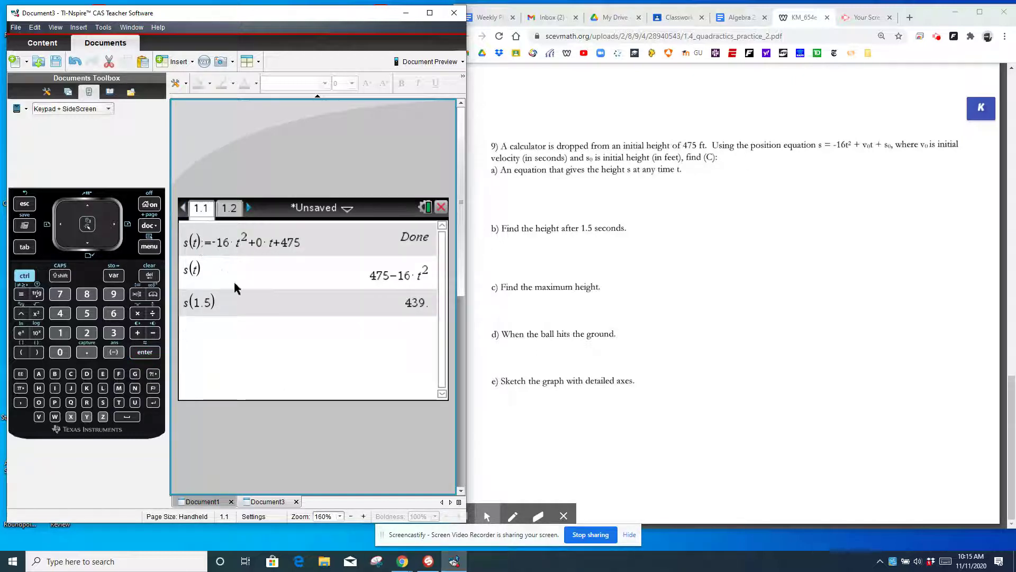
pyautogui.write('s(x')
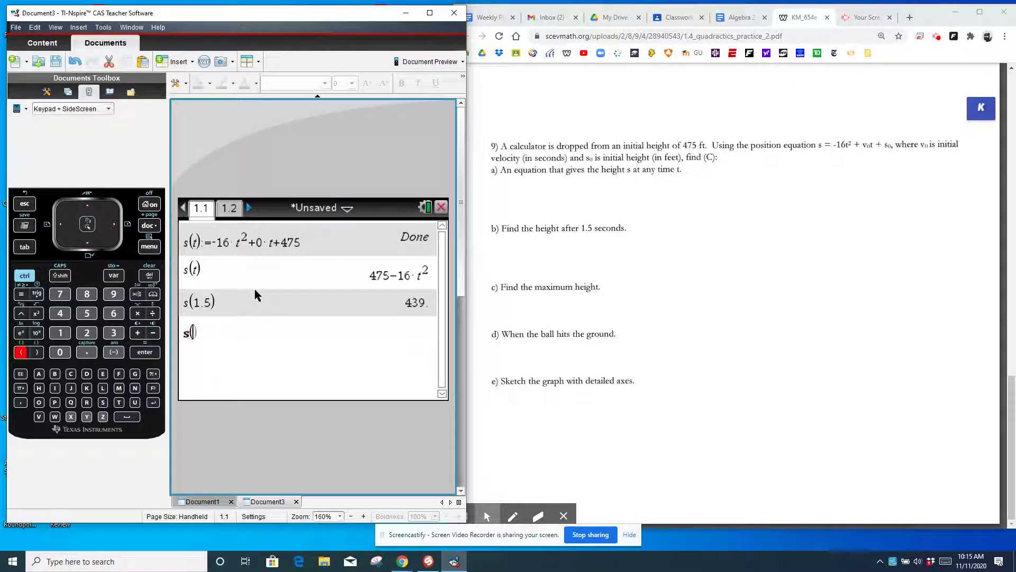
pyautogui.press('Return')
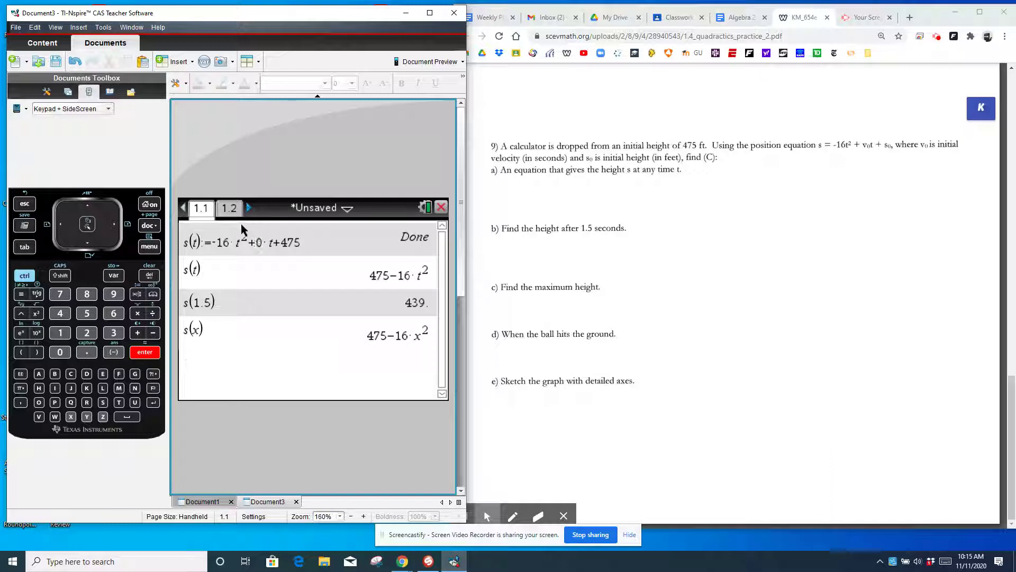
pyautogui.click(229, 209)
pyautogui.press('Up')
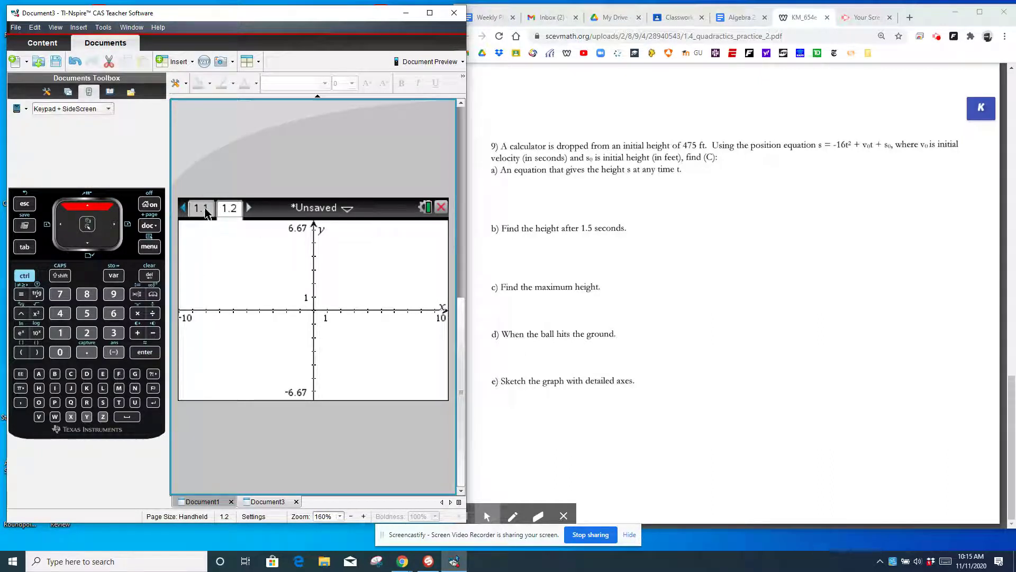
# Replace s(t) in the f1(x) entry line with -16x² and plot it.
pyautogui.hotkey('ctrl', 'g')
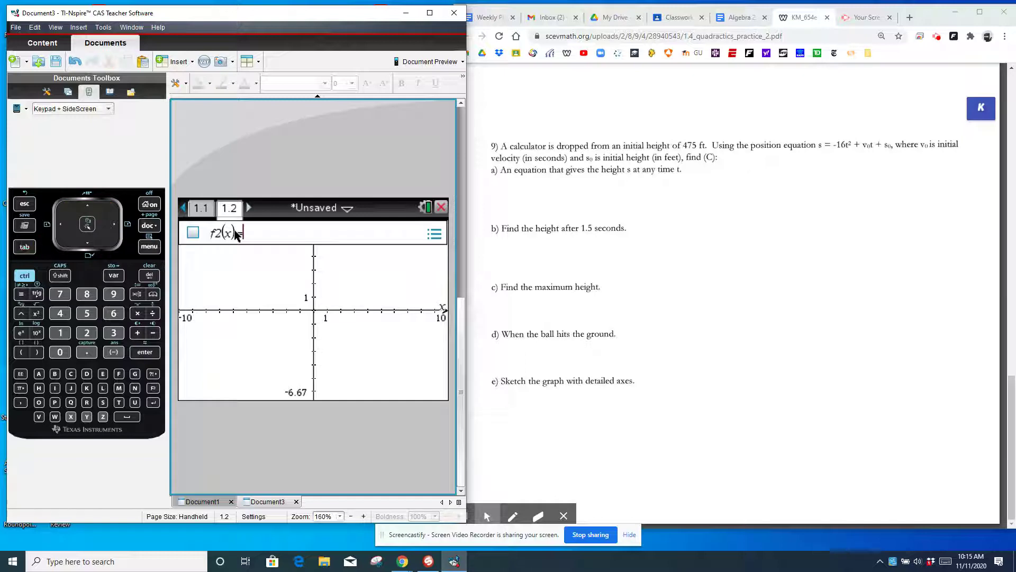
pyautogui.write('s(t)')
pyautogui.press('BackSpace')
pyautogui.press('BackSpace')
pyautogui.press('BackSpace')
pyautogui.press('BackSpace')
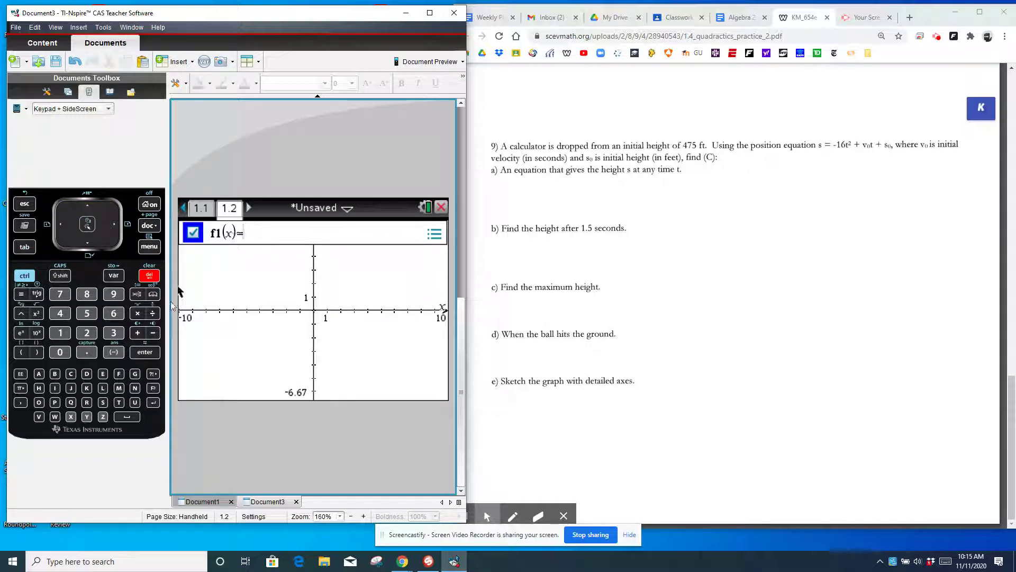
pyautogui.click(113, 356)
pyautogui.write('16x^2')
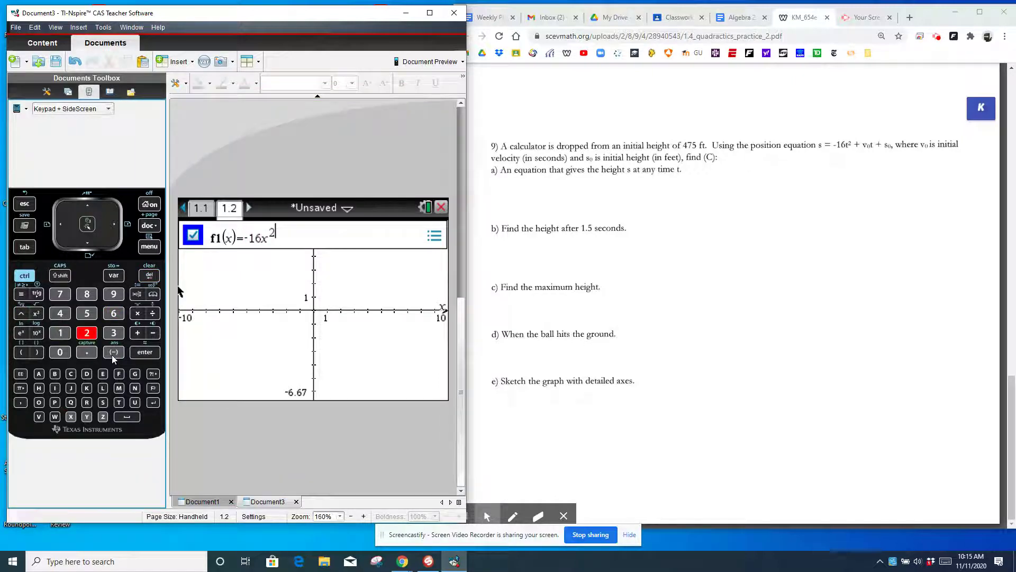
pyautogui.press('Right')
pyautogui.press('Return')
# Append +475 to f1(x) and regraph -16·x²+475.
pyautogui.click(290, 239)
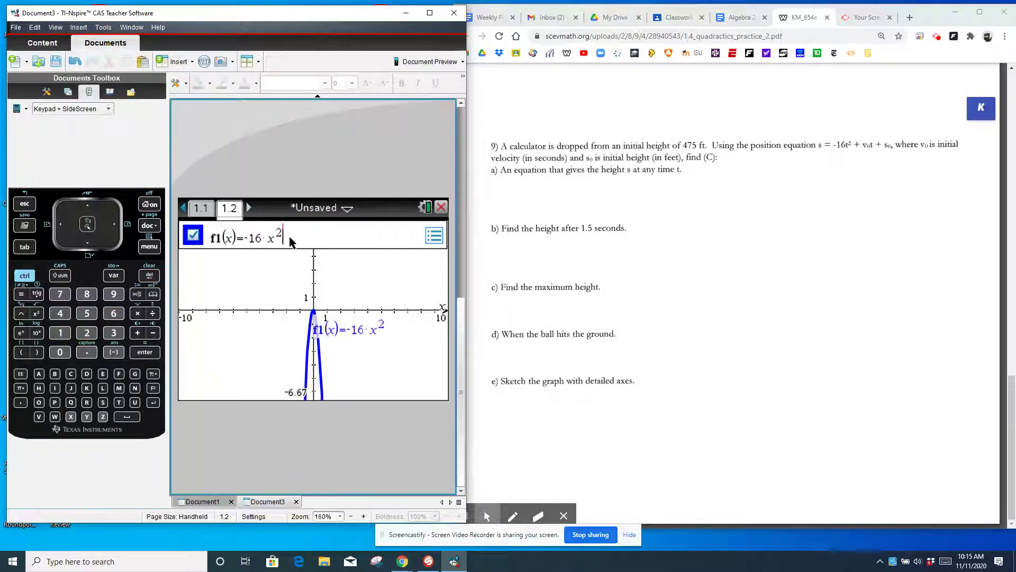
pyautogui.write('+475')
pyautogui.press('Return')
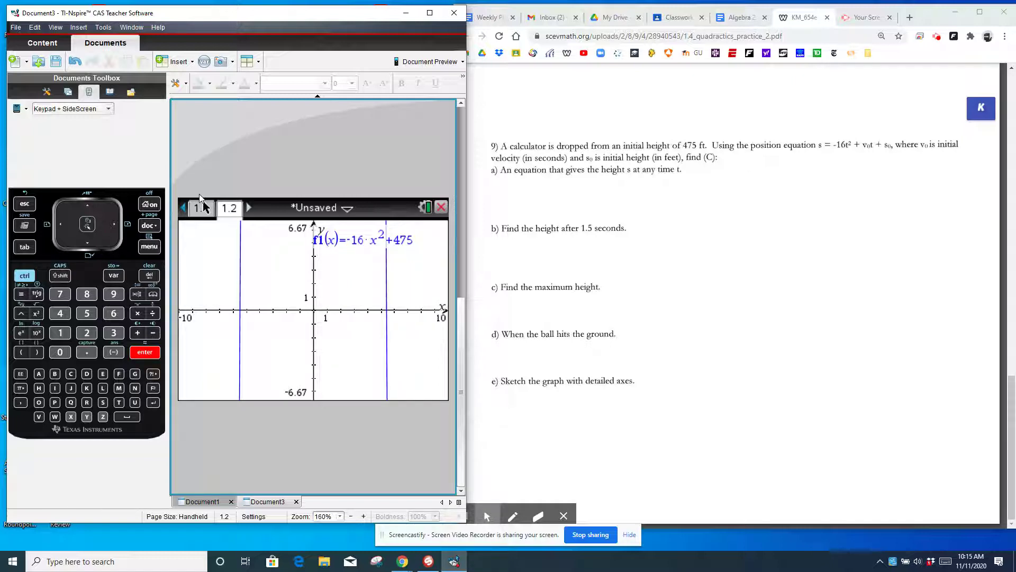
# Zoom the graph out three times with Window/Zoom > Zoom – Out.
pyautogui.click(148, 246)
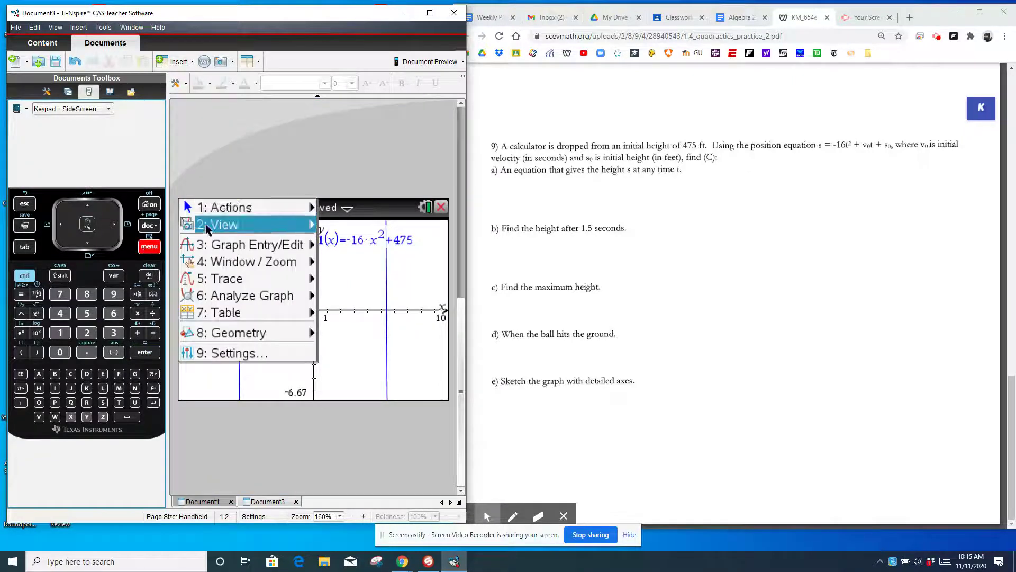
pyautogui.click(309, 262)
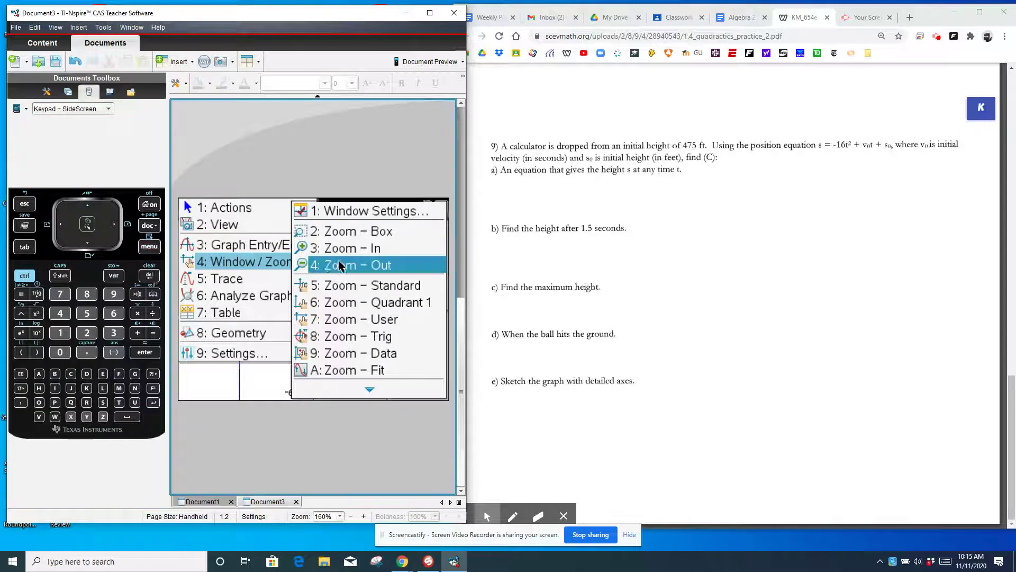
pyautogui.click(339, 264)
pyautogui.click(334, 268)
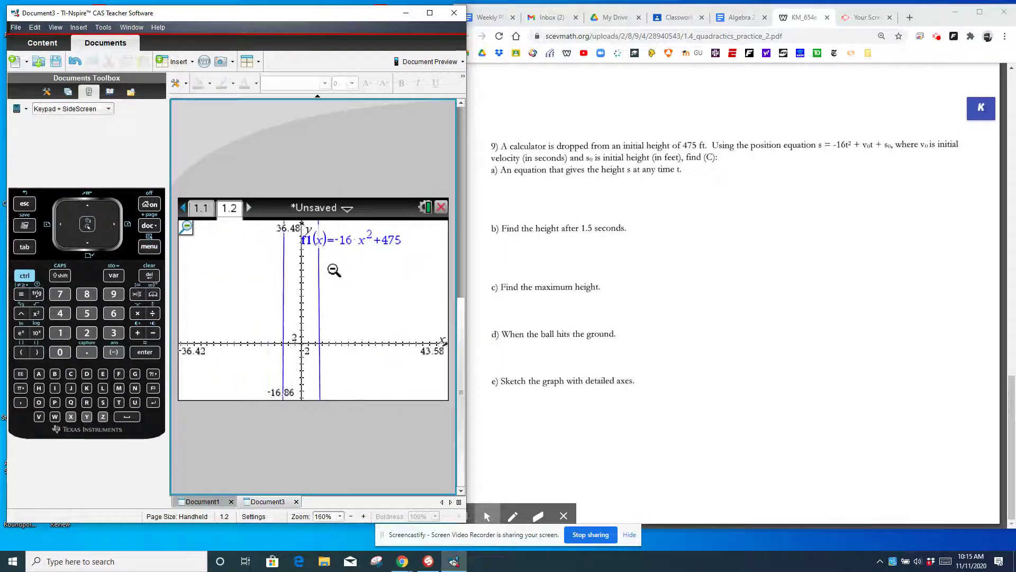
pyautogui.click(334, 269)
pyautogui.click(334, 269)
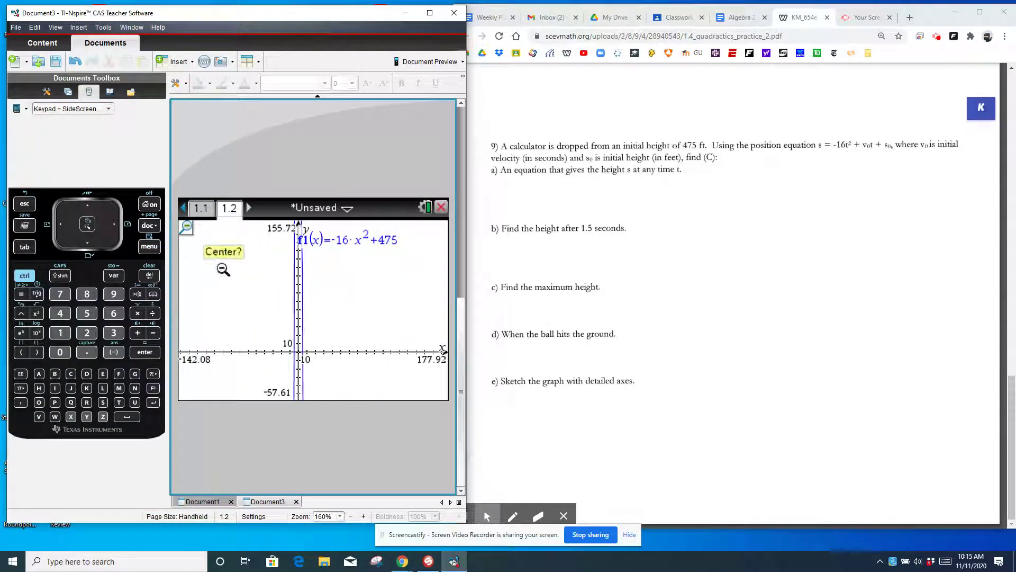
# Reset the graph to Zoom – Standard and bring up Window Settings.
pyautogui.click(150, 246)
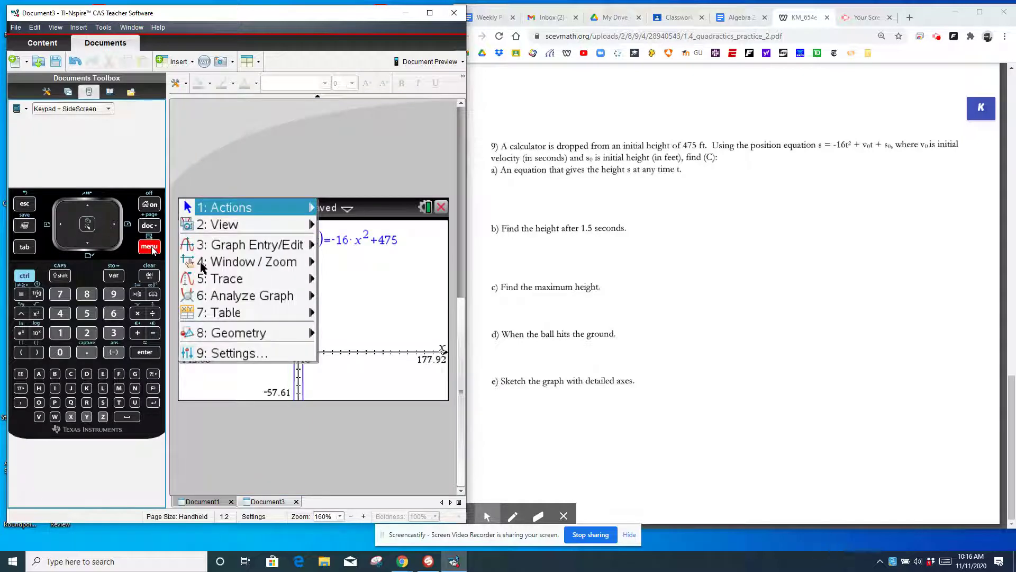
pyautogui.click(292, 260)
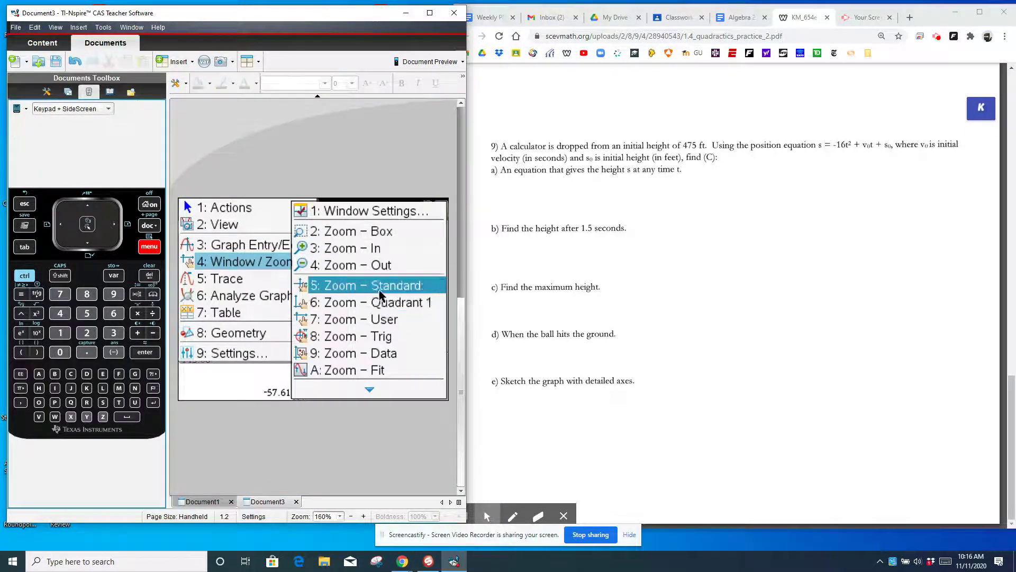
pyautogui.click(349, 286)
pyautogui.click(150, 249)
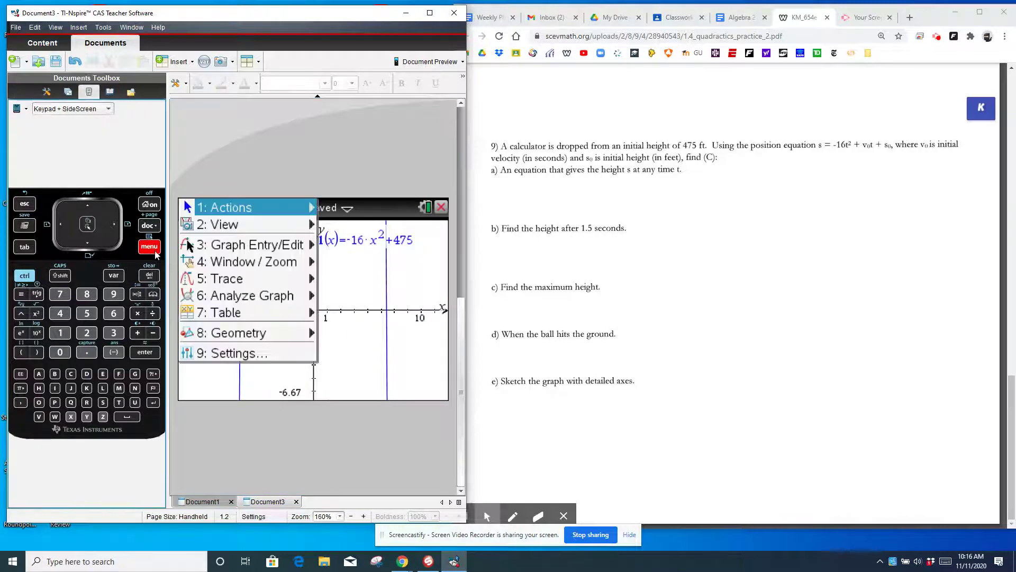
pyautogui.moveTo(274, 261)
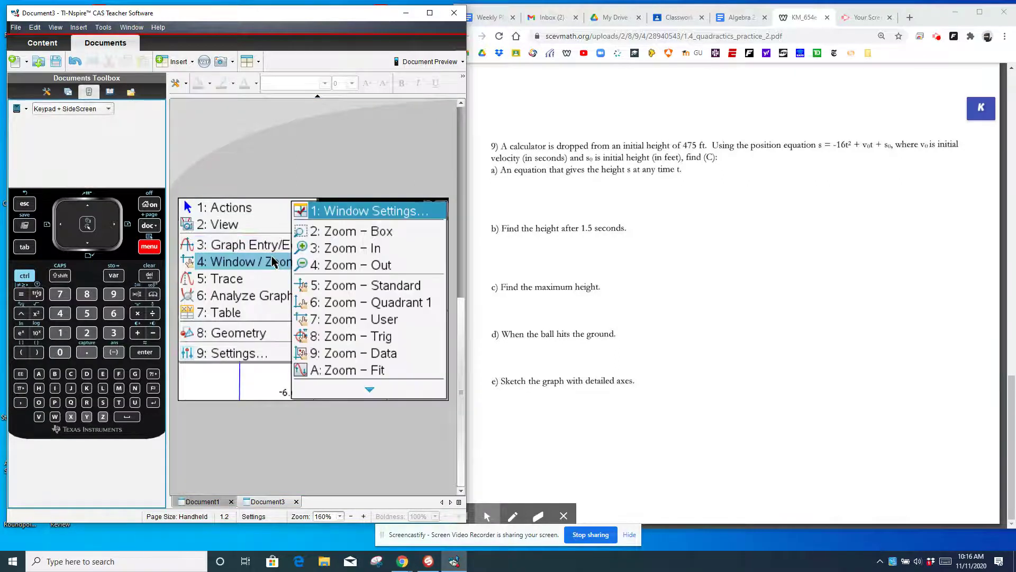
pyautogui.click(365, 212)
# Set the window to XMin −2, XMax 10 and YMax 500, and apply it.
pyautogui.click(333, 328)
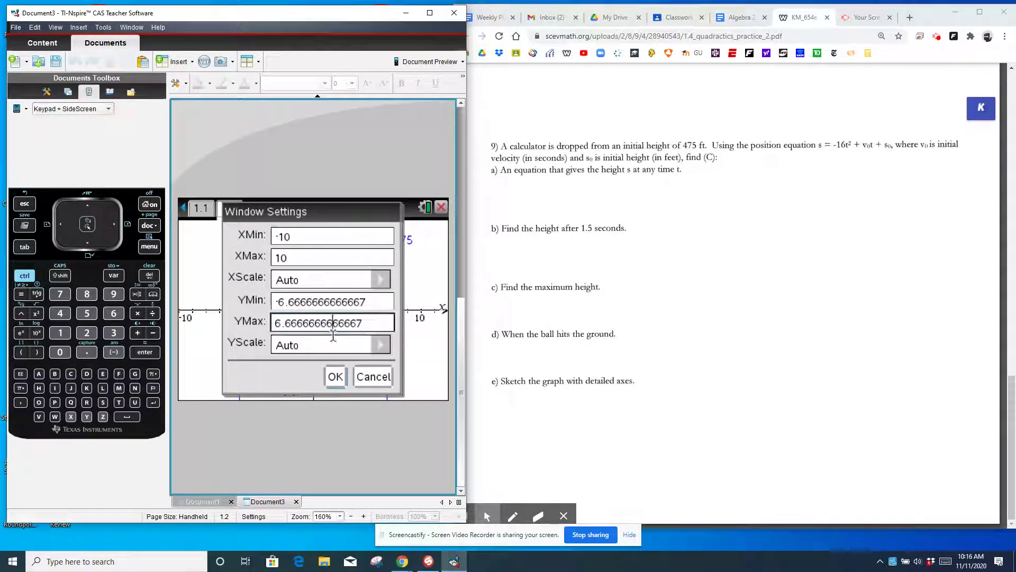
pyautogui.doubleClick(334, 333)
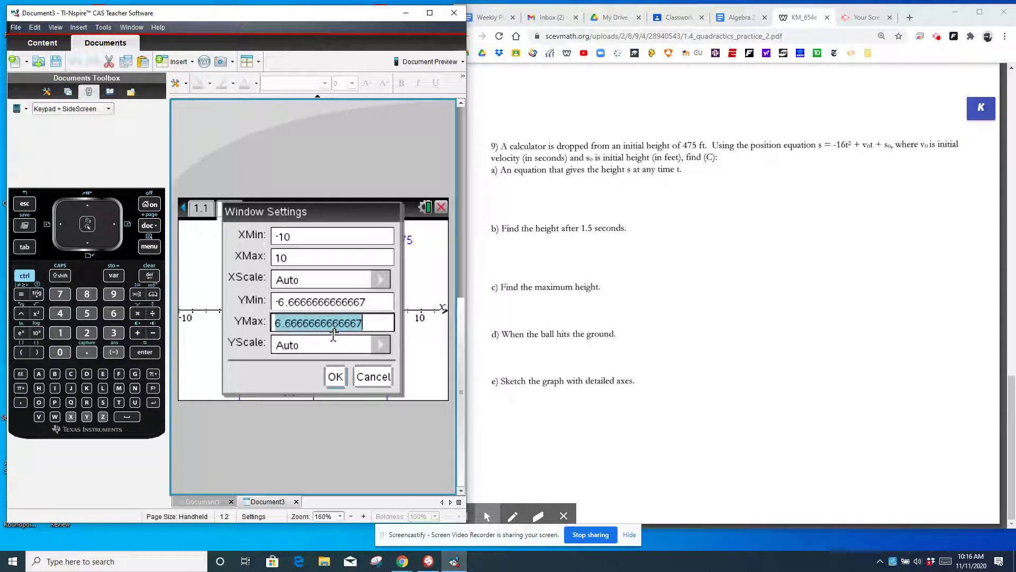
pyautogui.write('500')
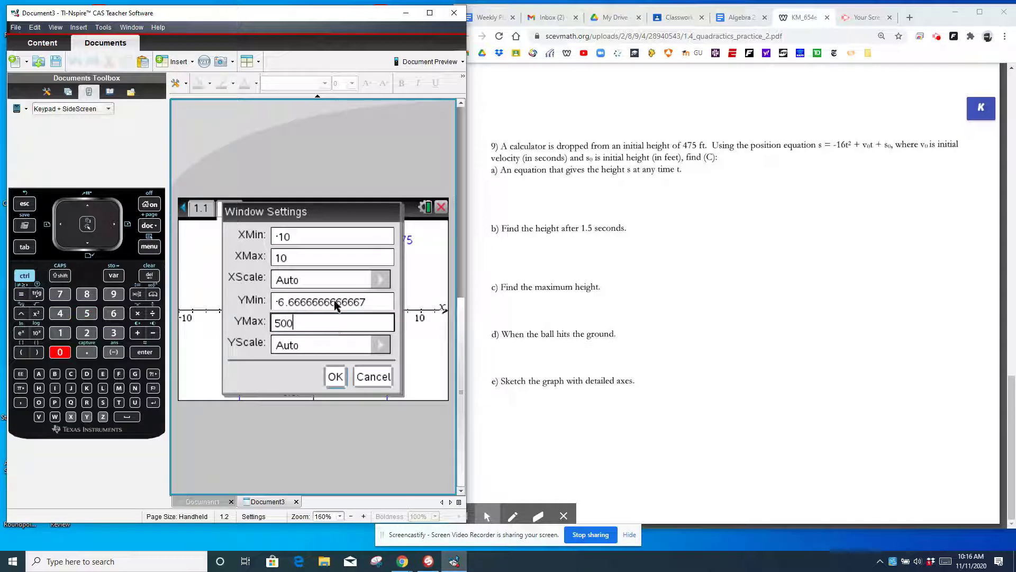
pyautogui.click(302, 237)
pyautogui.press('BackSpace')
pyautogui.press('BackSpace')
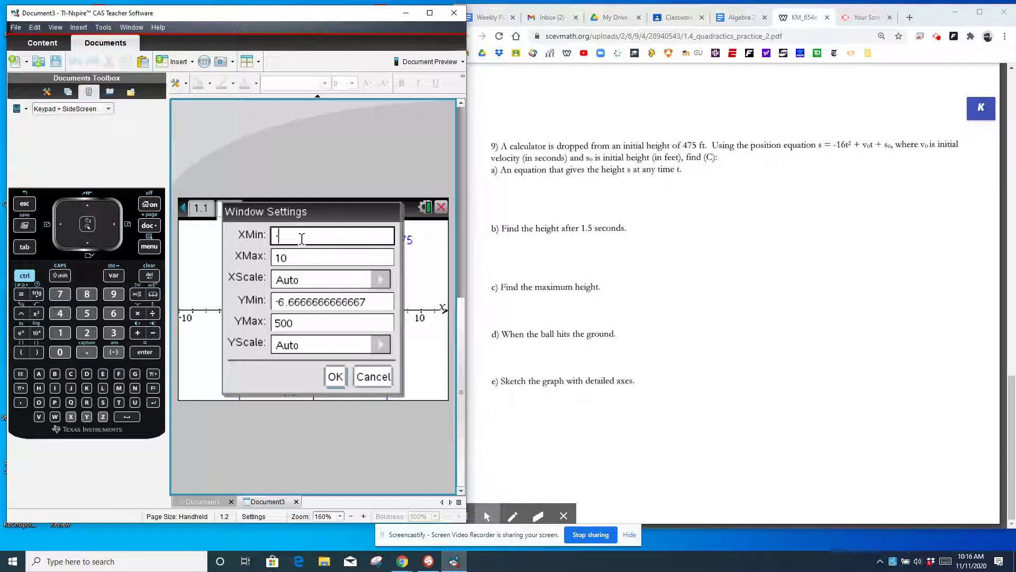
pyautogui.write('2')
pyautogui.press('BackSpace')
pyautogui.press('BackSpace')
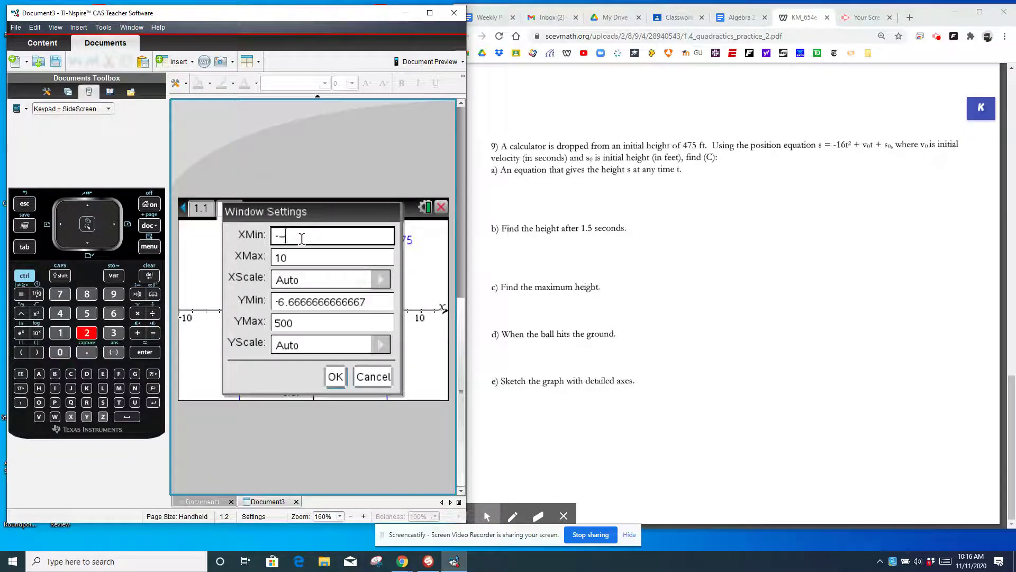
pyautogui.click(115, 352)
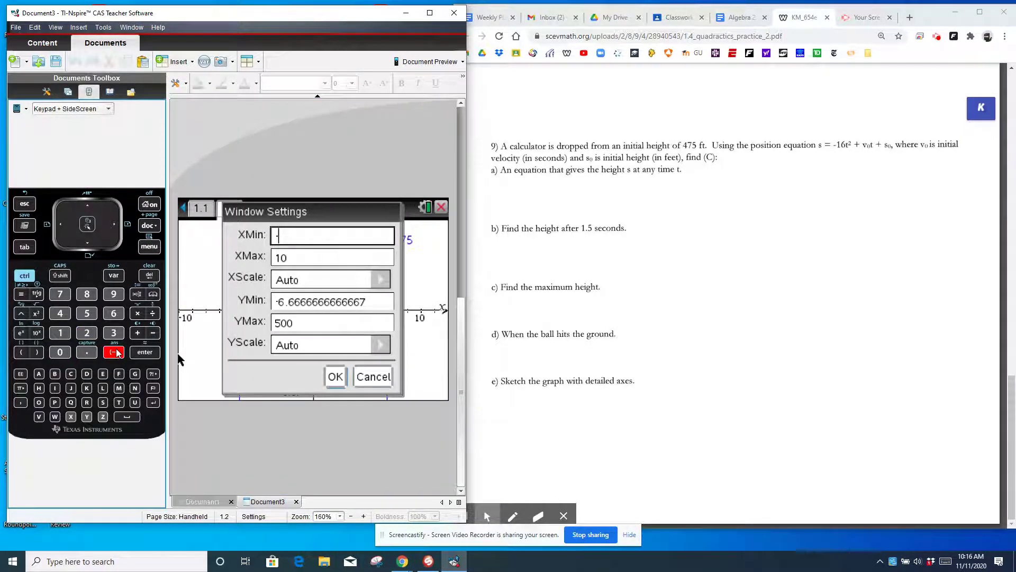
pyautogui.write('2')
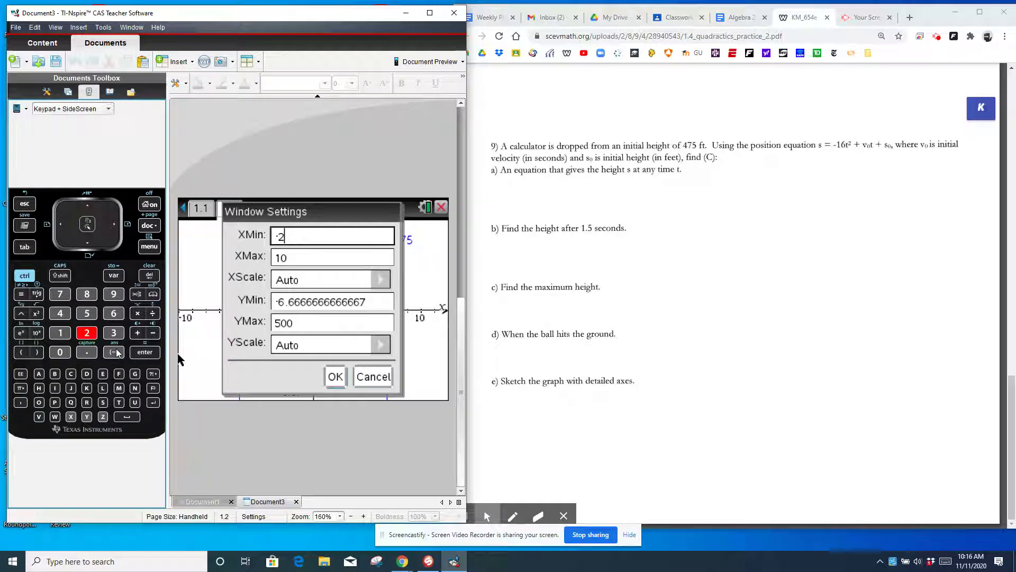
pyautogui.press('Return')
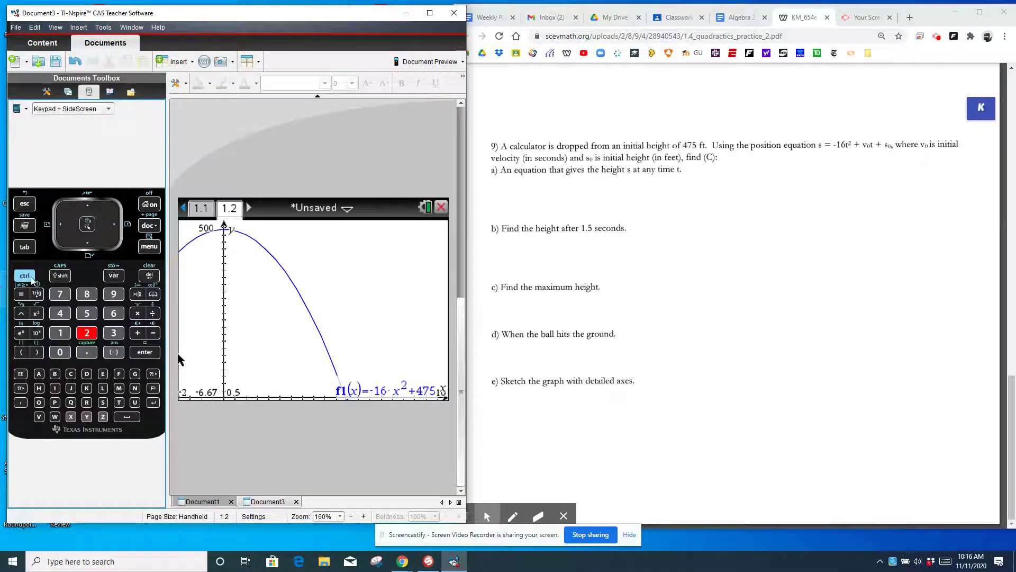
# Graph Trace f1 to x = 1.5, showing the point (1.5, 439).
pyautogui.click(148, 247)
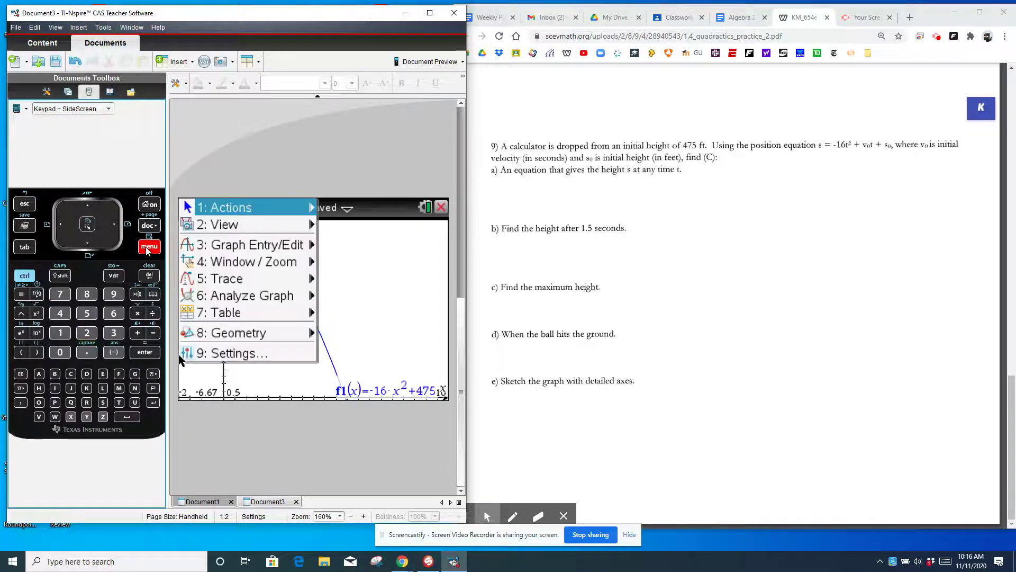
pyautogui.moveTo(225, 275)
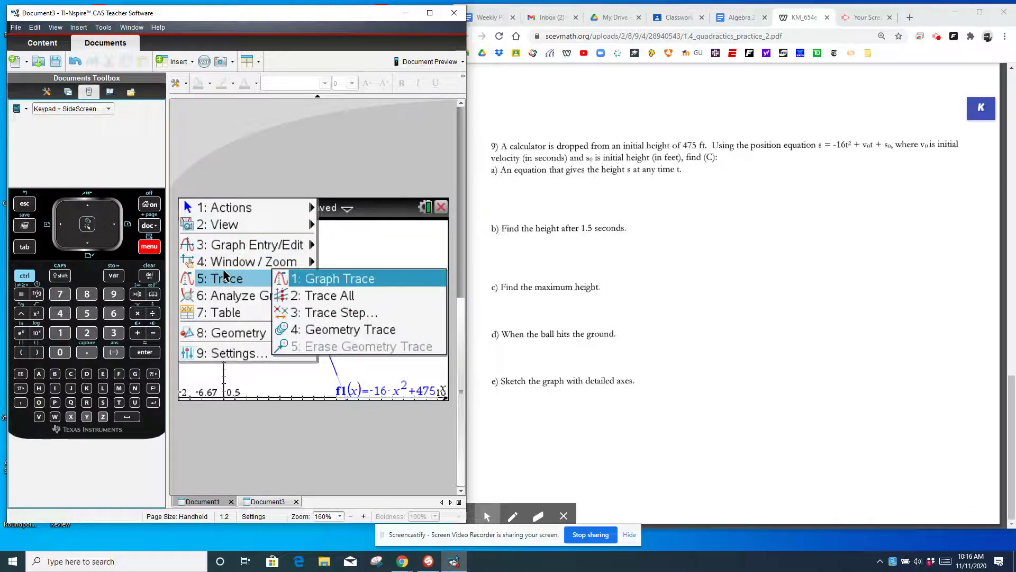
pyautogui.click(314, 279)
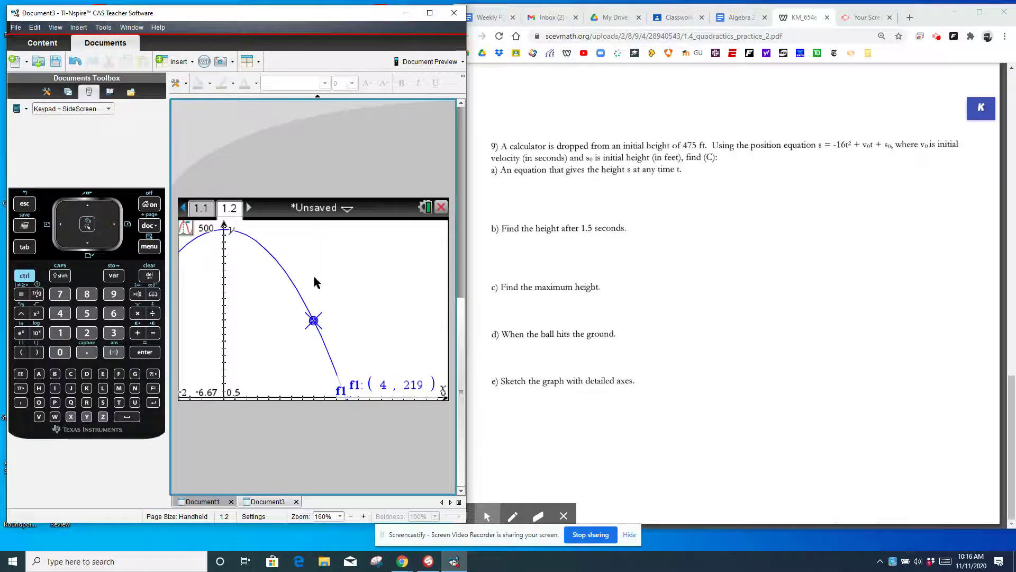
pyautogui.press('Left')
pyautogui.press('Left')
pyautogui.press('Left')
pyautogui.press('Left')
pyautogui.press('Left')
pyautogui.press('Left')
pyautogui.press('Left')
pyautogui.press('Left')
pyautogui.press('Left')
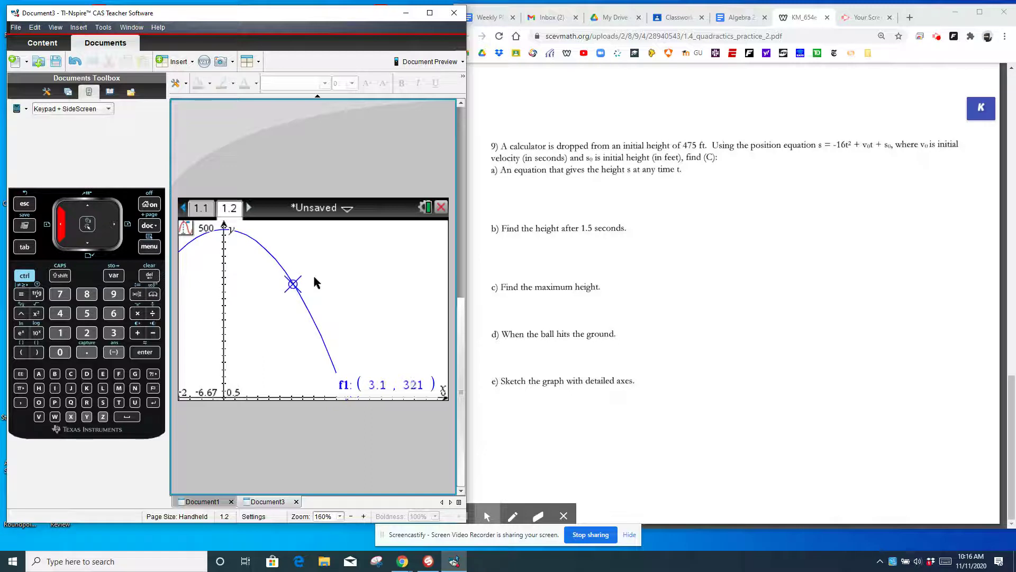
pyautogui.press('Left')
pyautogui.press('Left')
pyautogui.press('Left')
pyautogui.press('Left')
pyautogui.press('Left')
pyautogui.press('Left')
pyautogui.press('Left')
pyautogui.press('Left')
pyautogui.press('Left')
pyautogui.write('1.5')
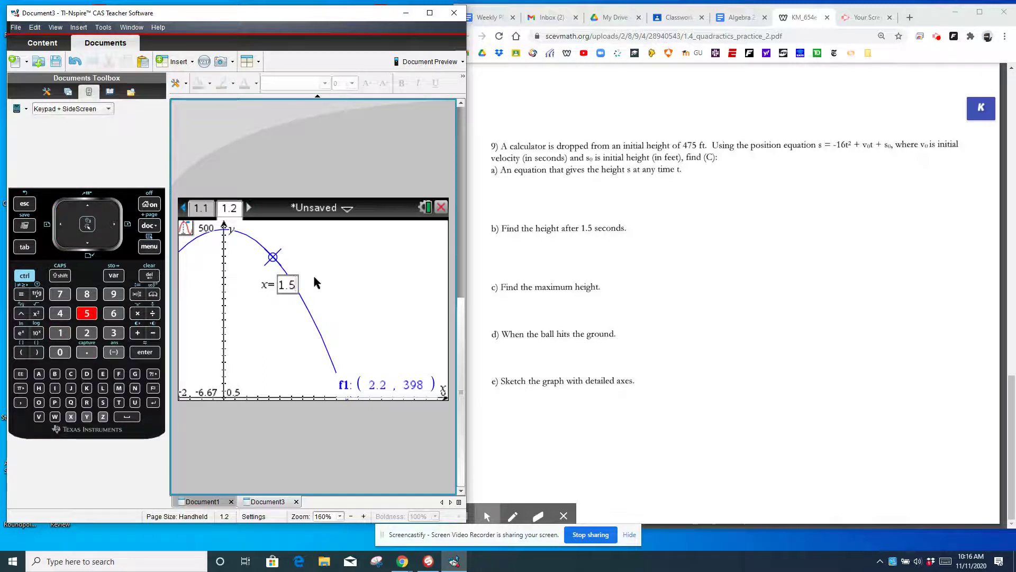
pyautogui.press('Return')
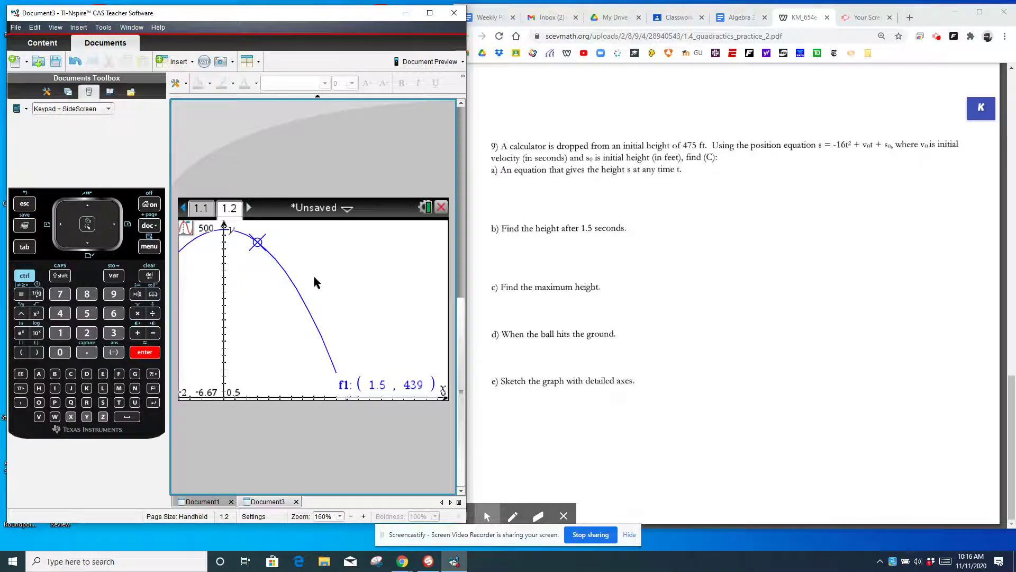
pyautogui.click(148, 248)
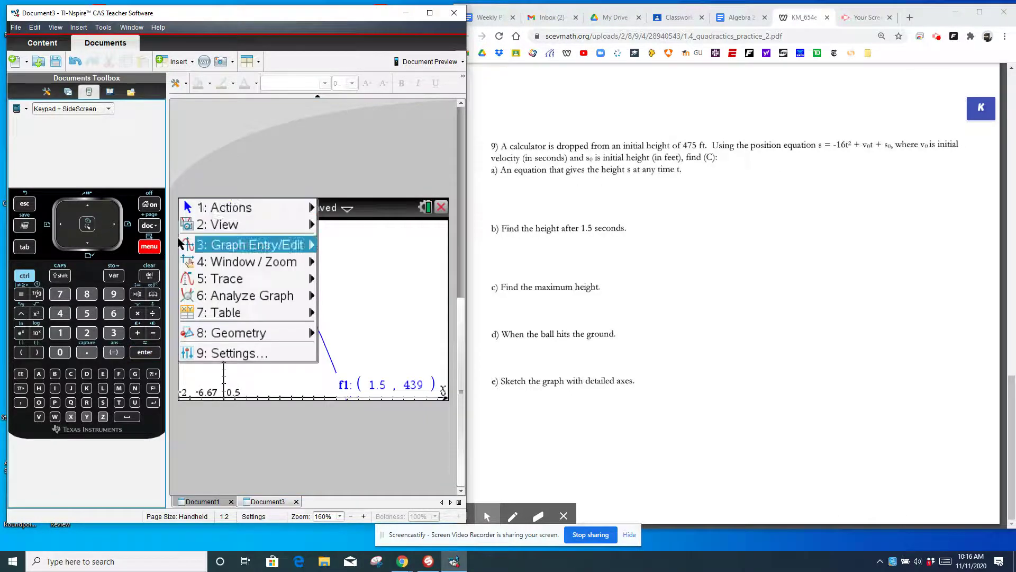
# Mark the maximum (0, 475) using bounds around the peak, and move the f1 label upper right.
pyautogui.moveTo(239, 299)
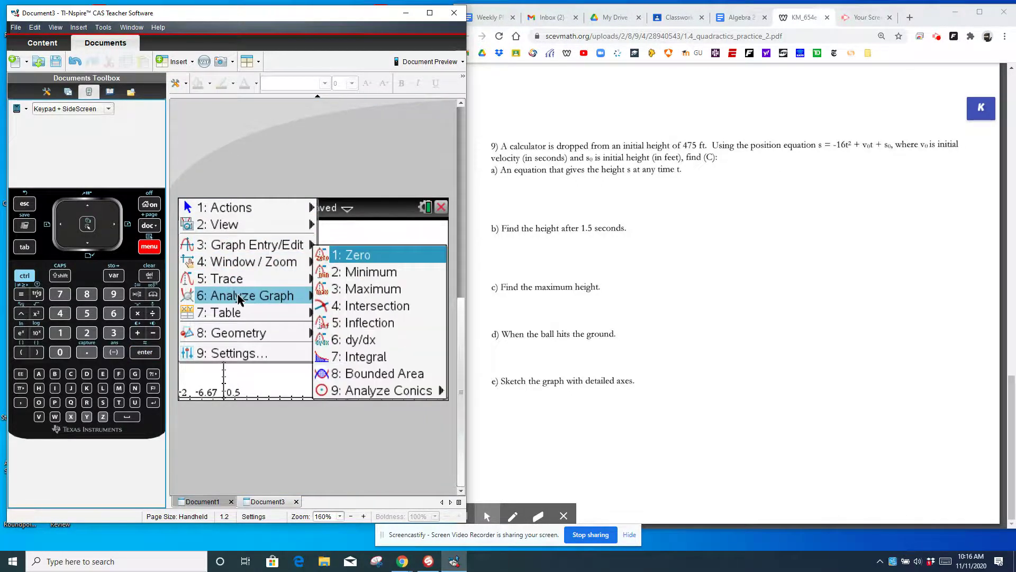
pyautogui.click(373, 289)
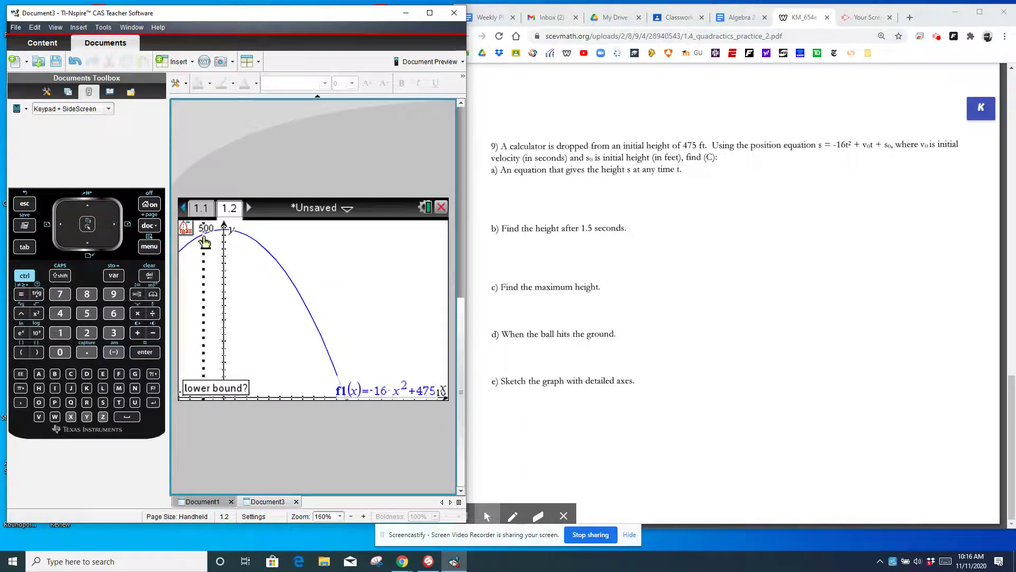
pyautogui.click(201, 255)
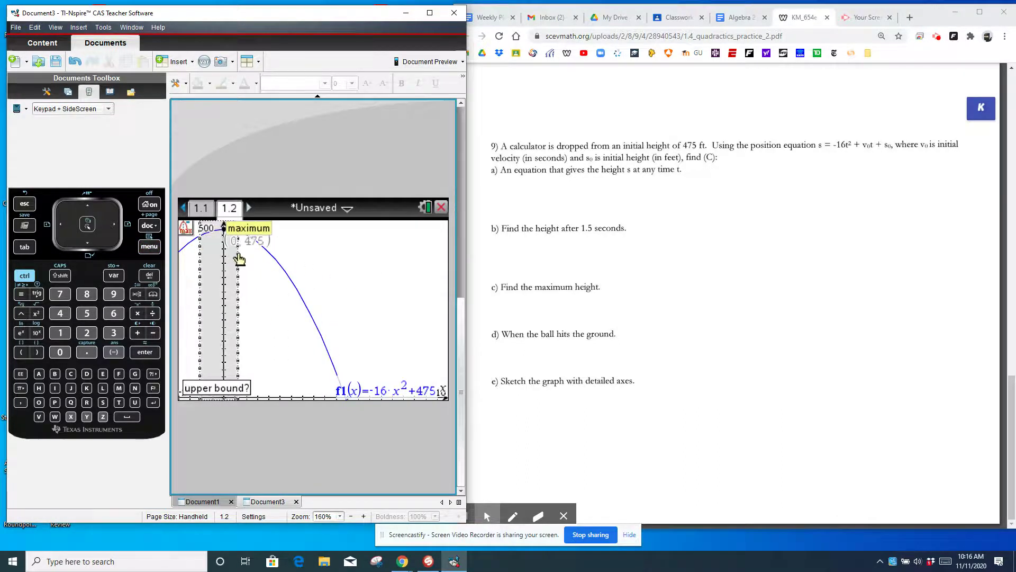
pyautogui.click(262, 266)
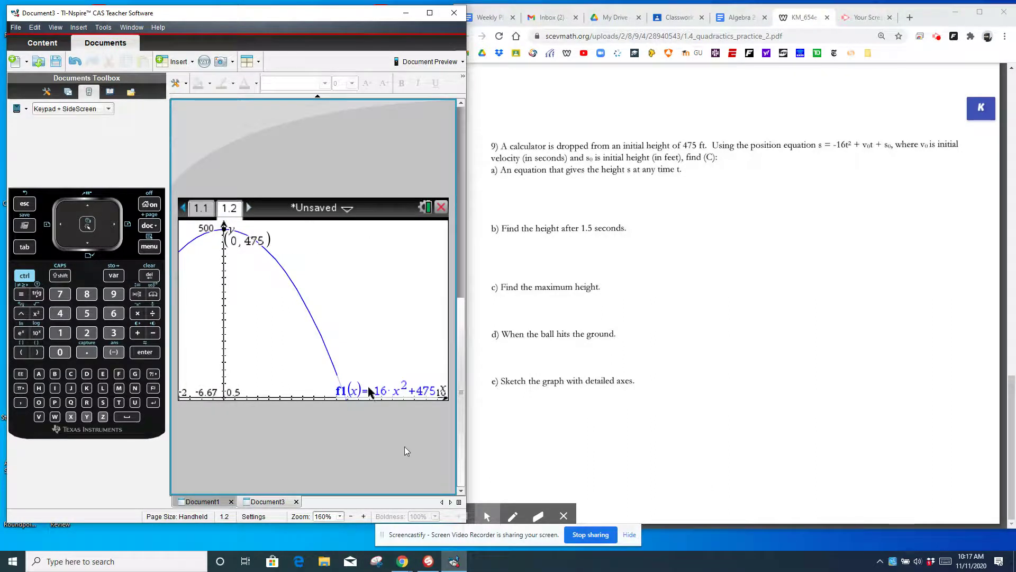
pyautogui.moveTo(389, 391); pyautogui.dragTo(391, 247)
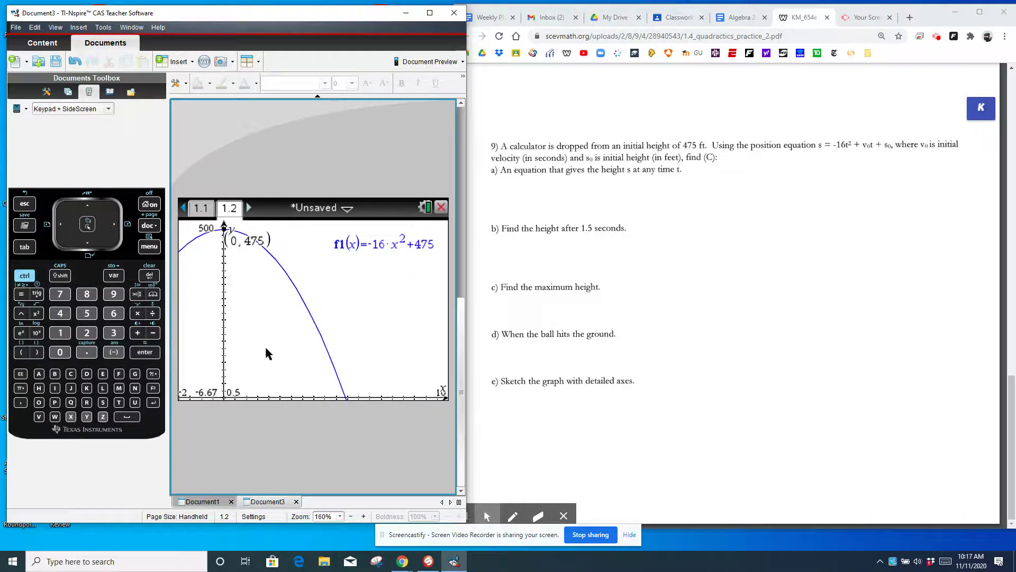
pyautogui.click(149, 247)
# Label the zero at (5.45, −5.82E−11) using bounds around the x-intercept, then select its y-value.
pyautogui.moveTo(282, 295)
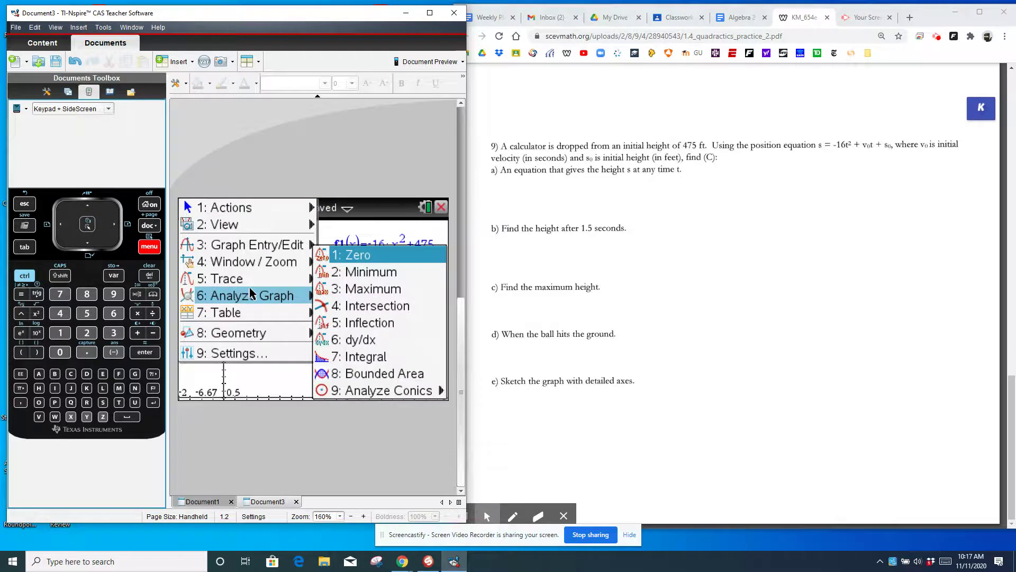
pyautogui.click(364, 254)
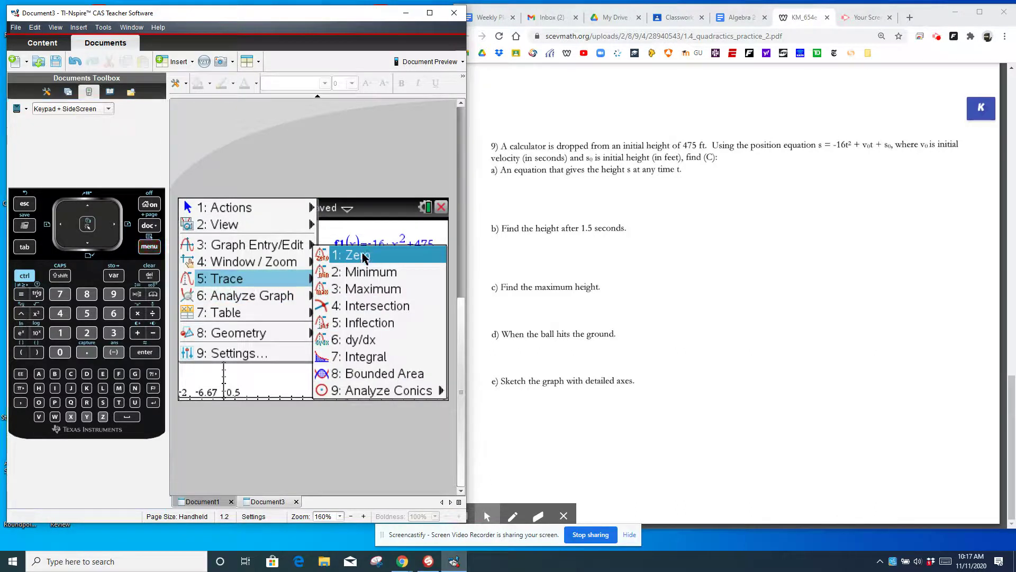
pyautogui.click(328, 384)
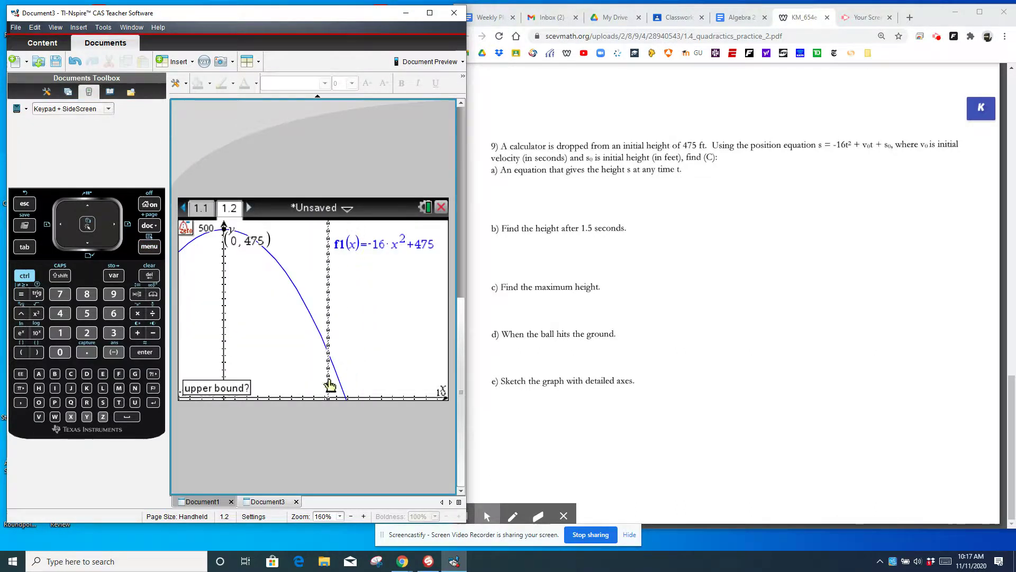
pyautogui.click(363, 385)
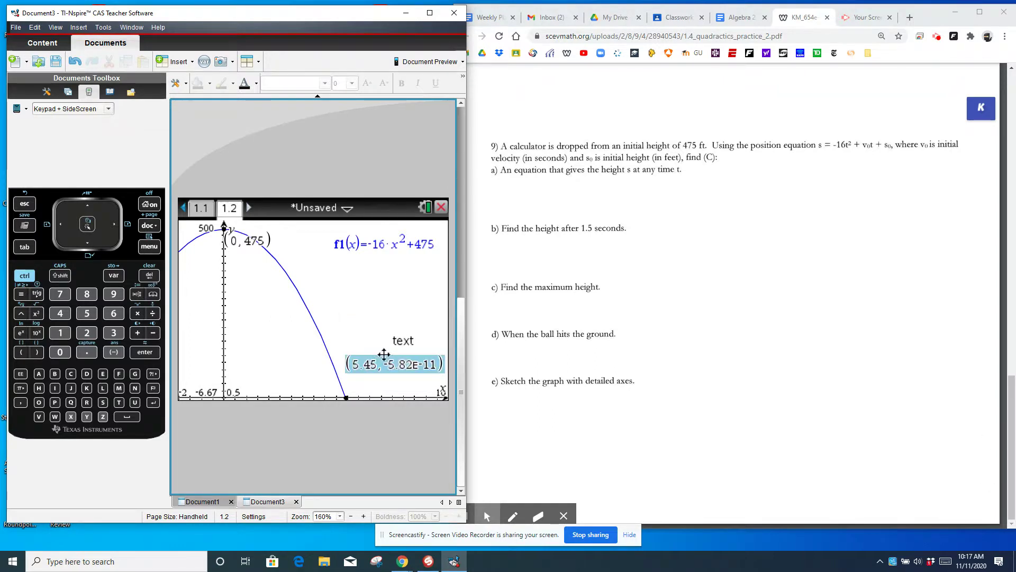
pyautogui.doubleClick(418, 363)
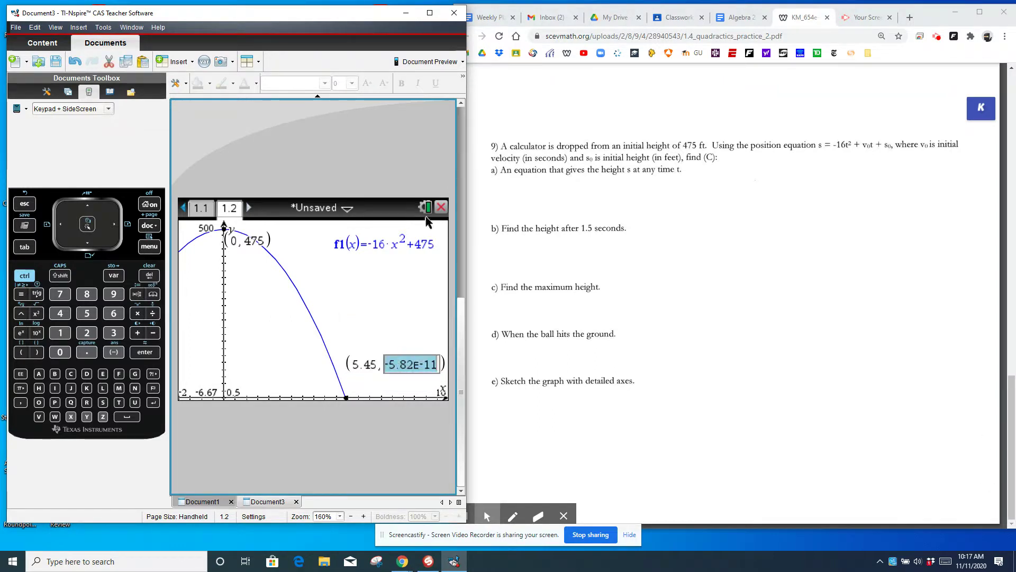